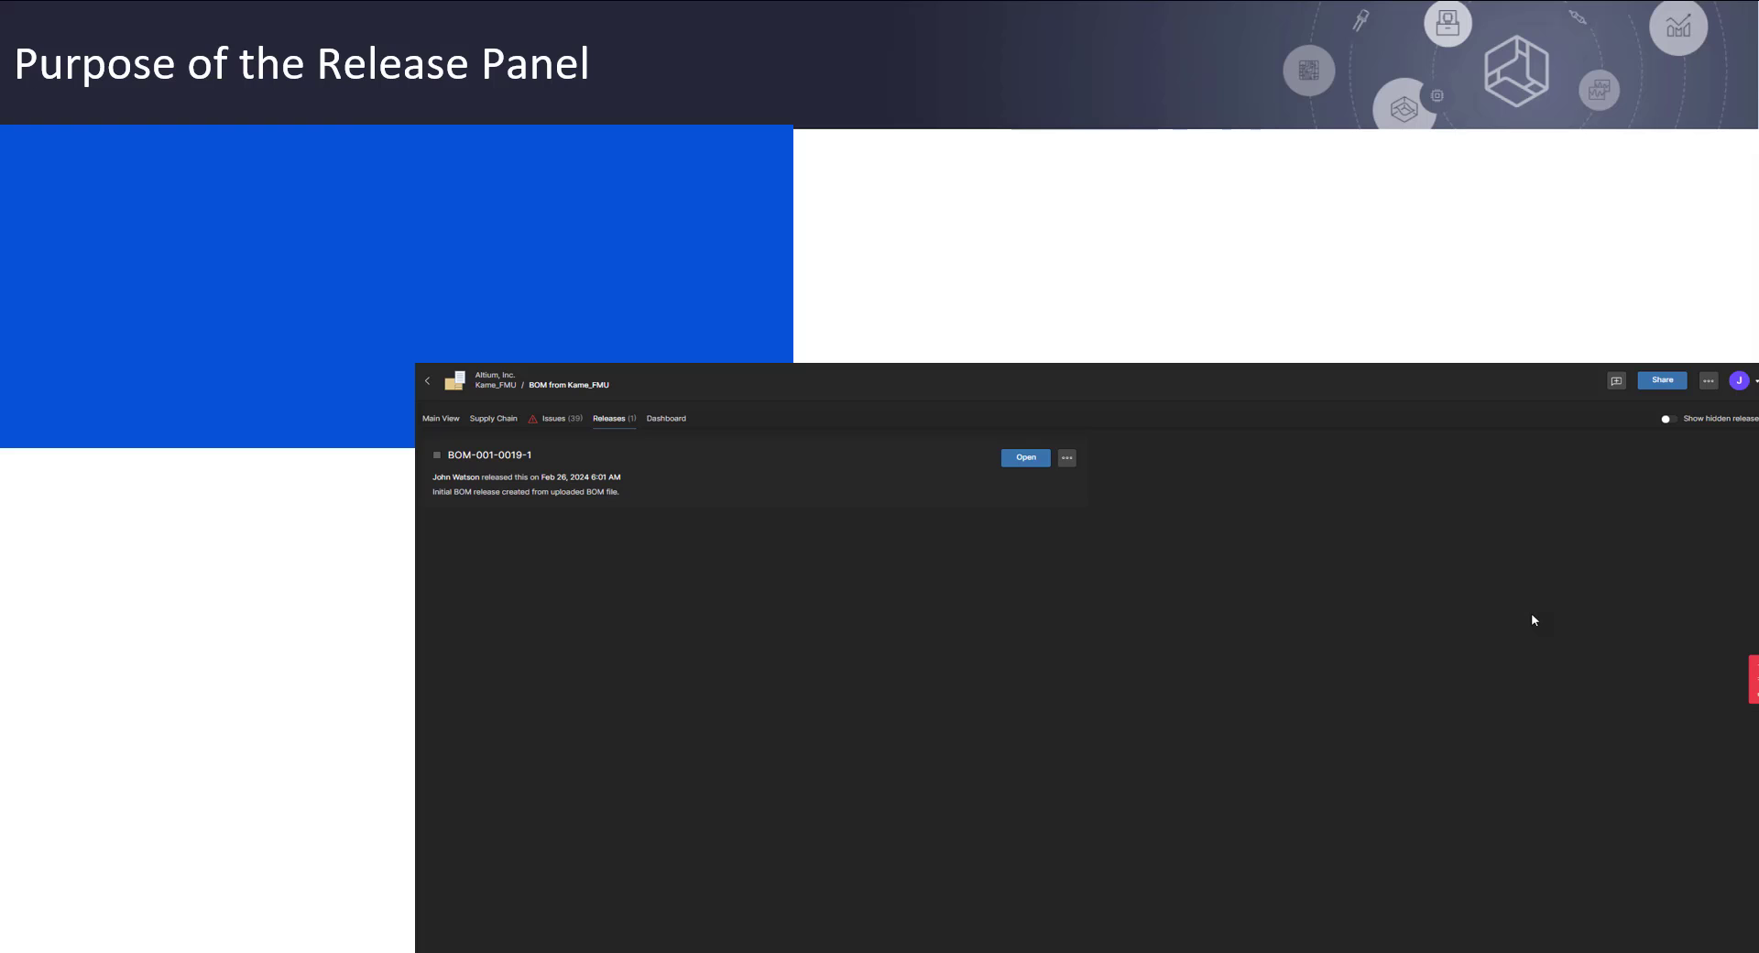
Reveal the Release Panel purpose bullet and the release tools bullet with its sub-bullets
{"action": "left_click", "coordinate": [928, 520]}
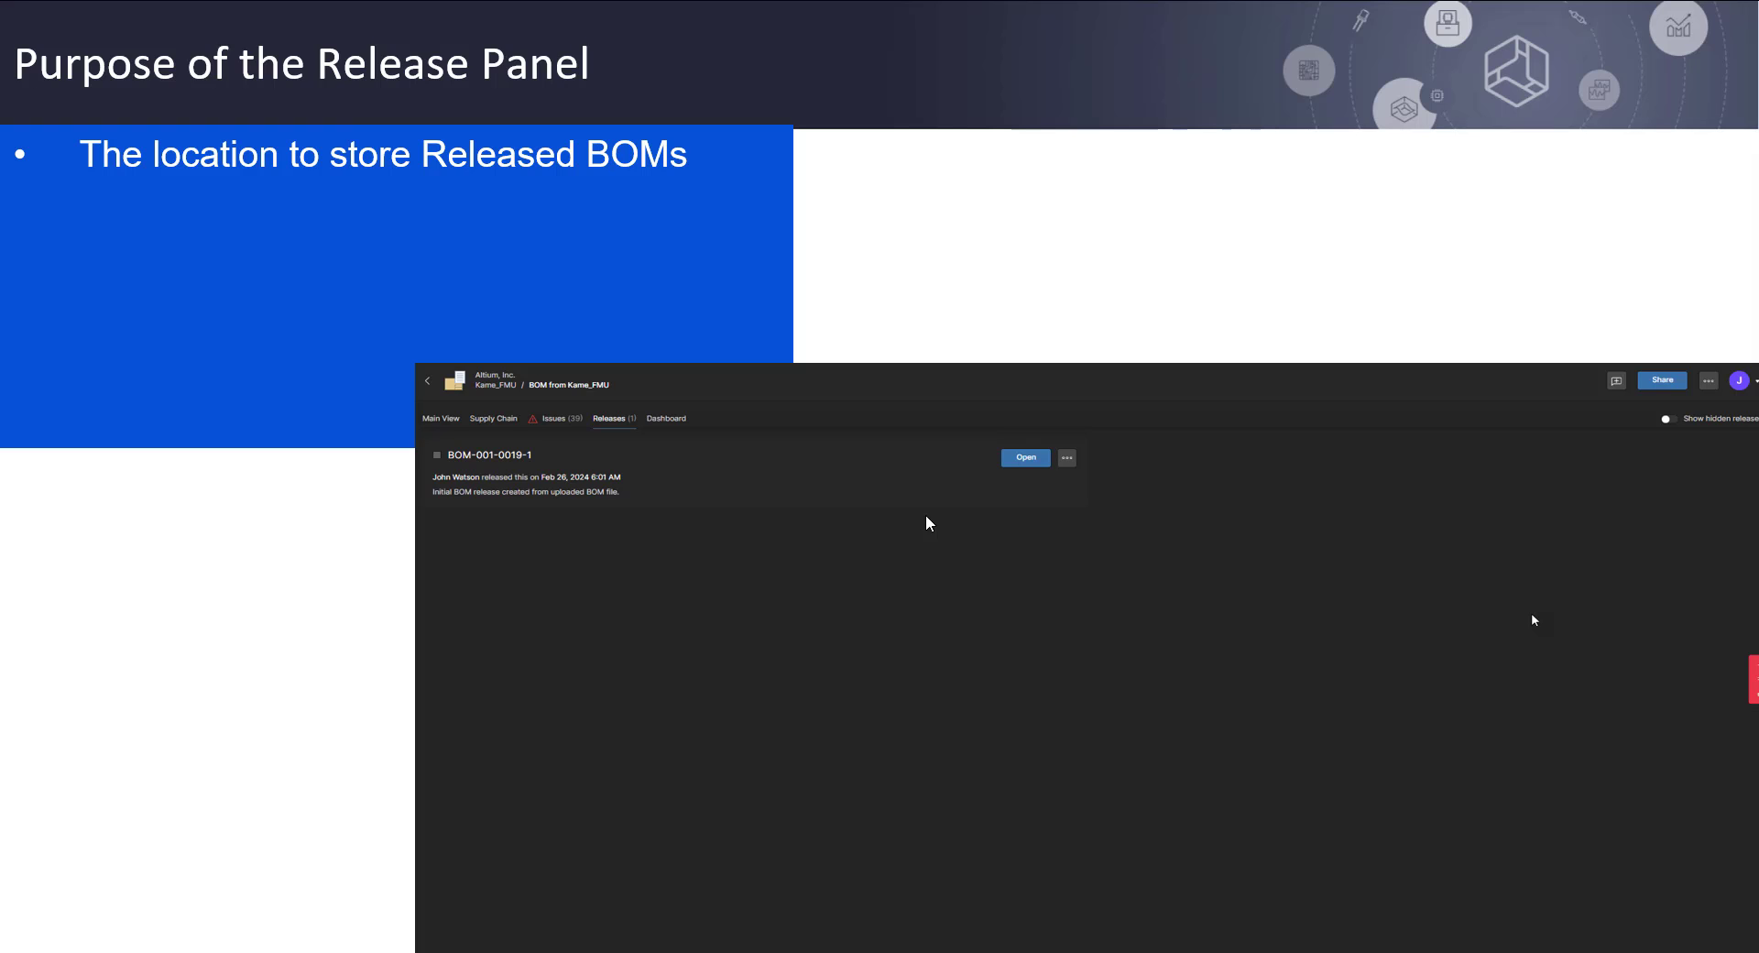
{"action": "left_click", "coordinate": [767, 449]}
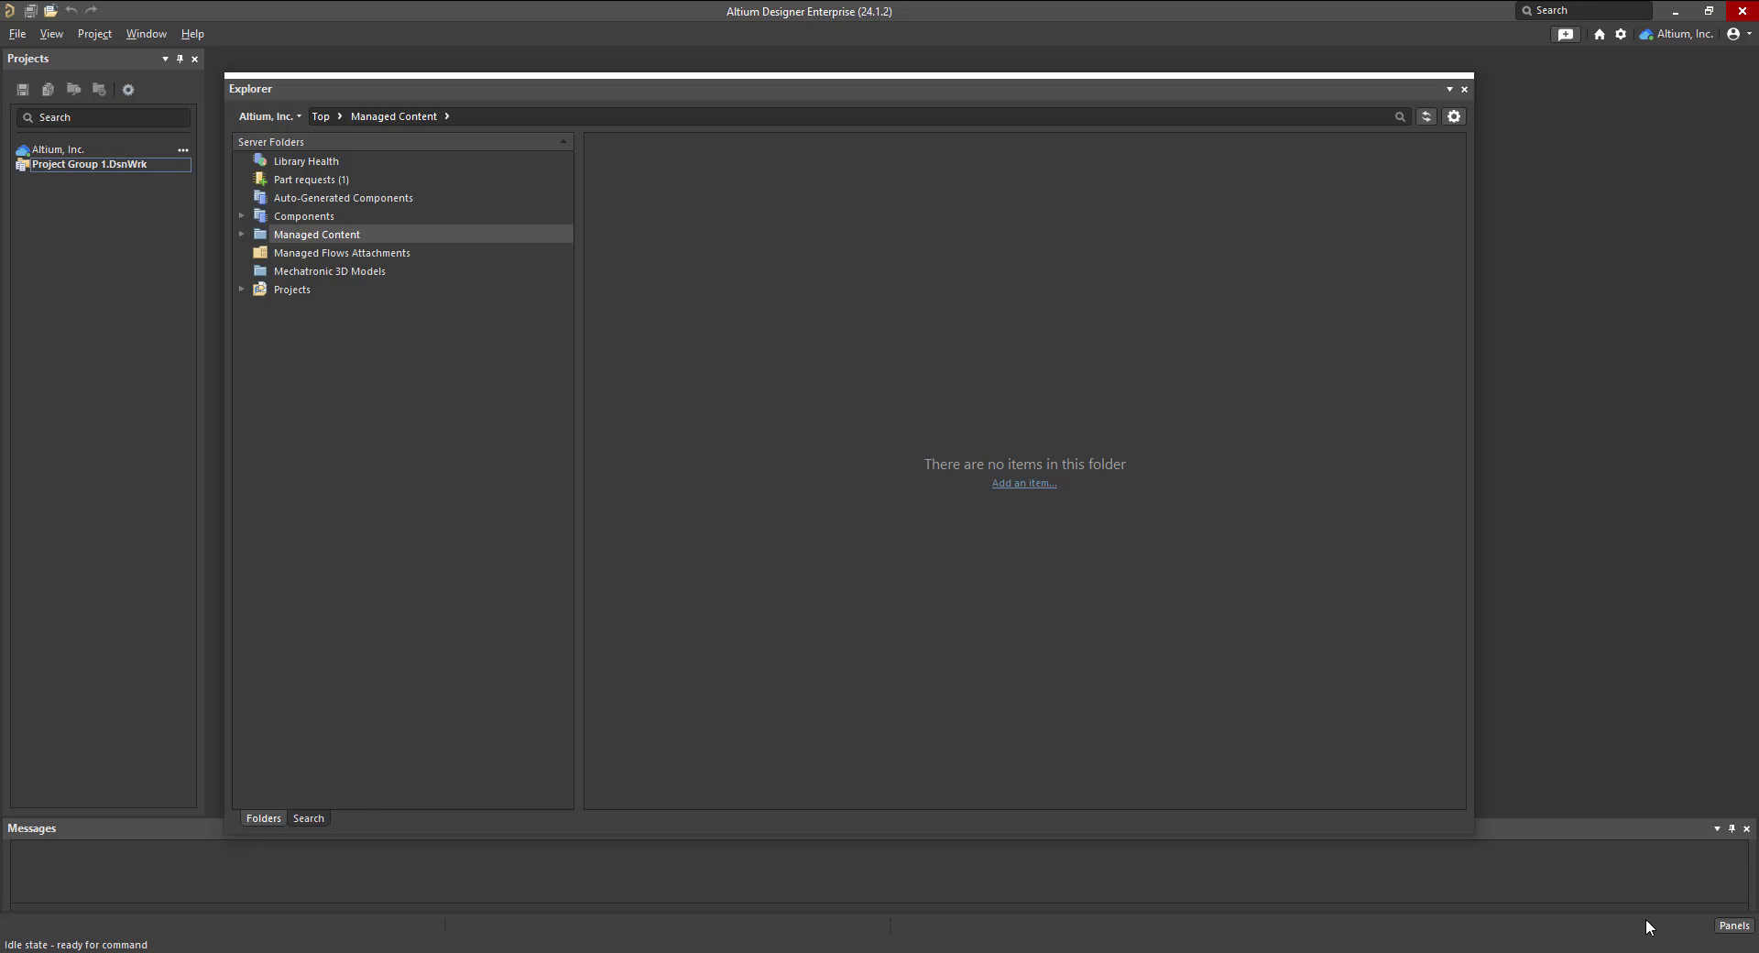
Browse to Managed Content > BOM Templates and view the Create Item options for template XLT-0000
{"action": "left_click", "coordinate": [240, 233]}
{"action": "left_click", "coordinate": [346, 308]}
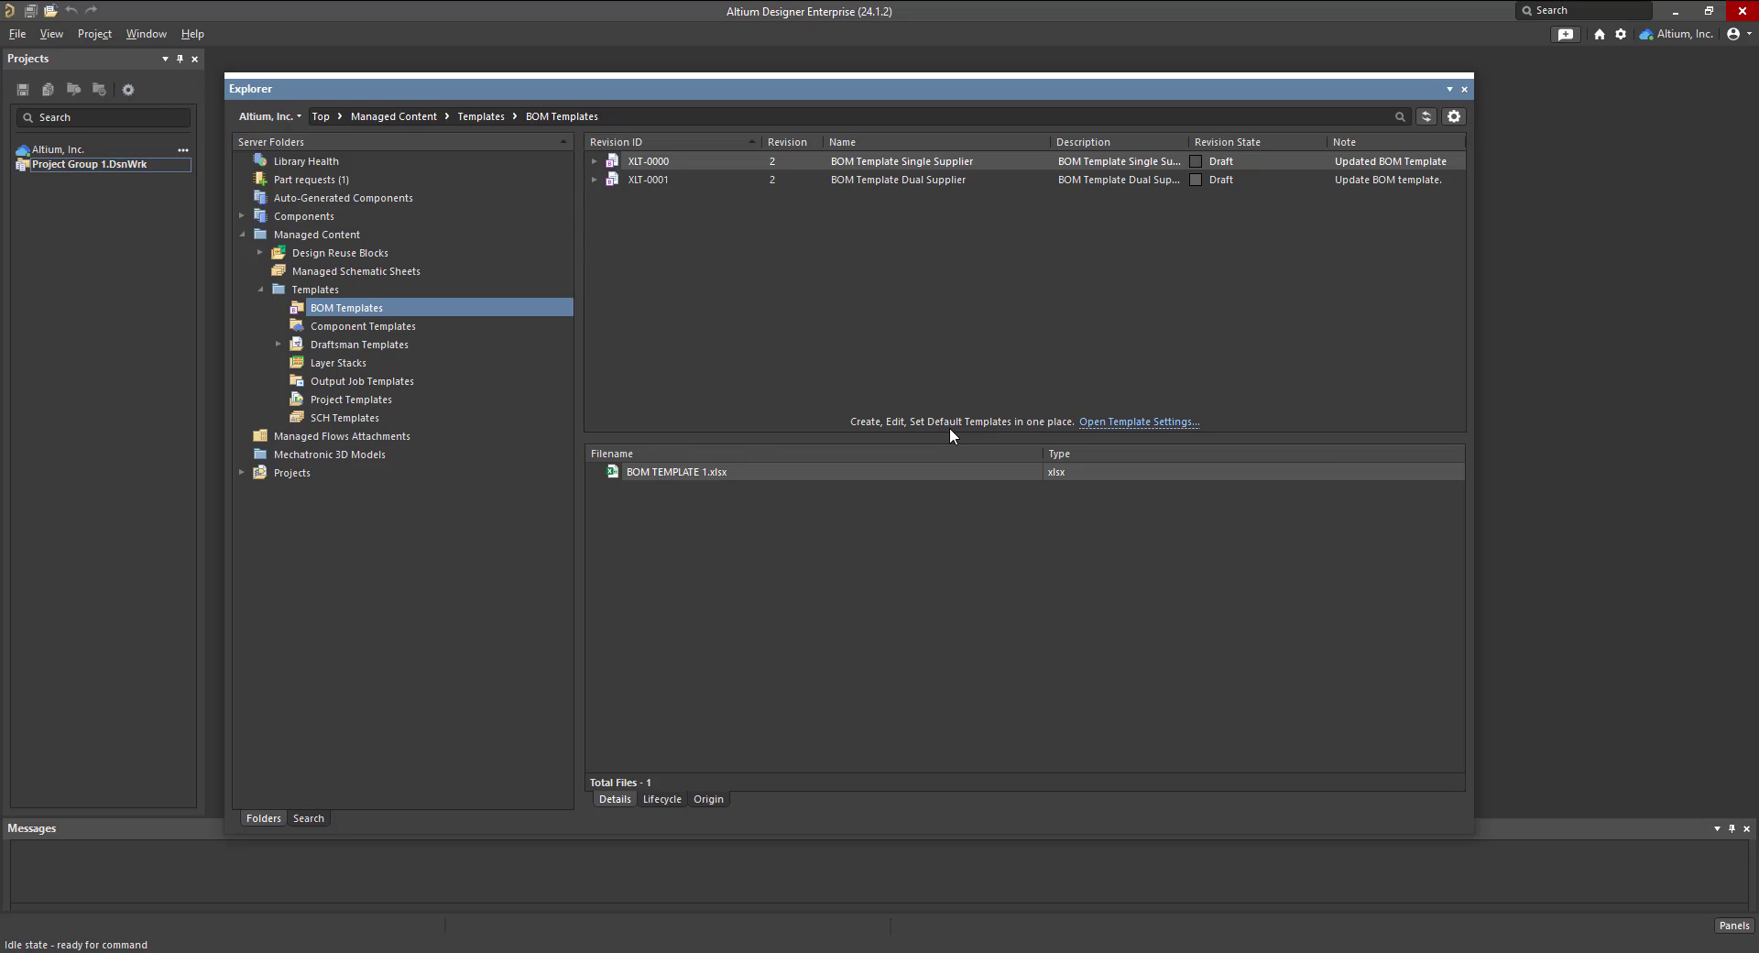
{"action": "right_click", "coordinate": [746, 298]}
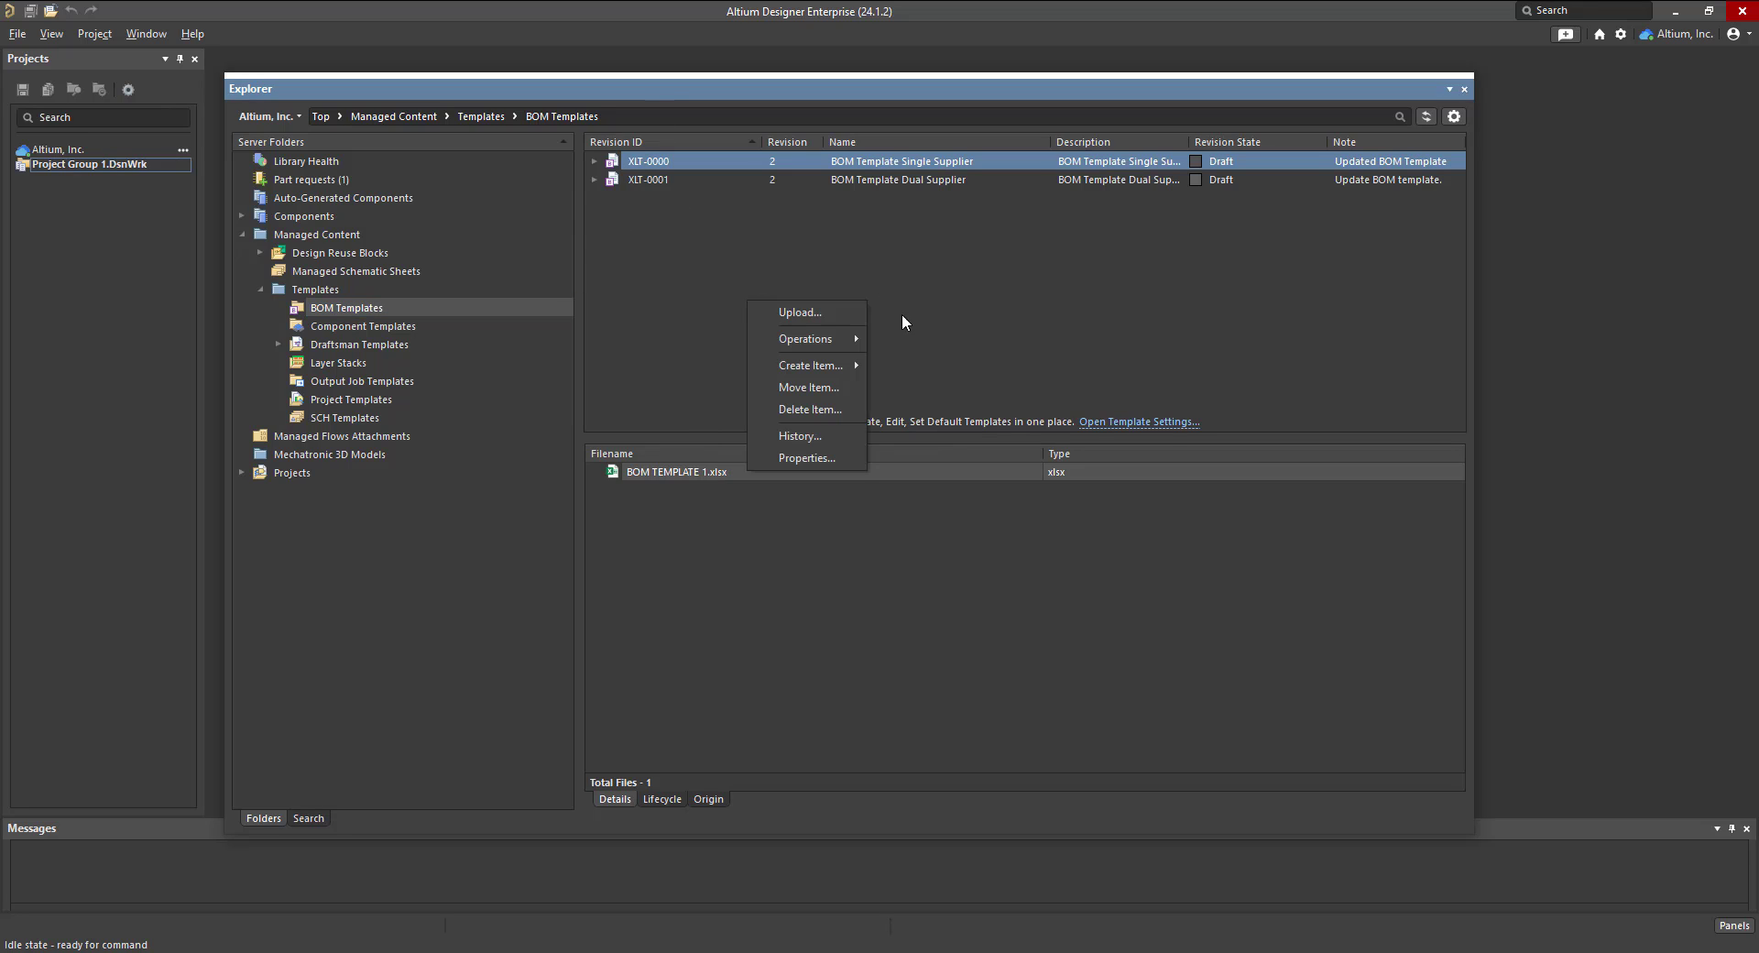
{"action": "left_click", "coordinate": [809, 365]}
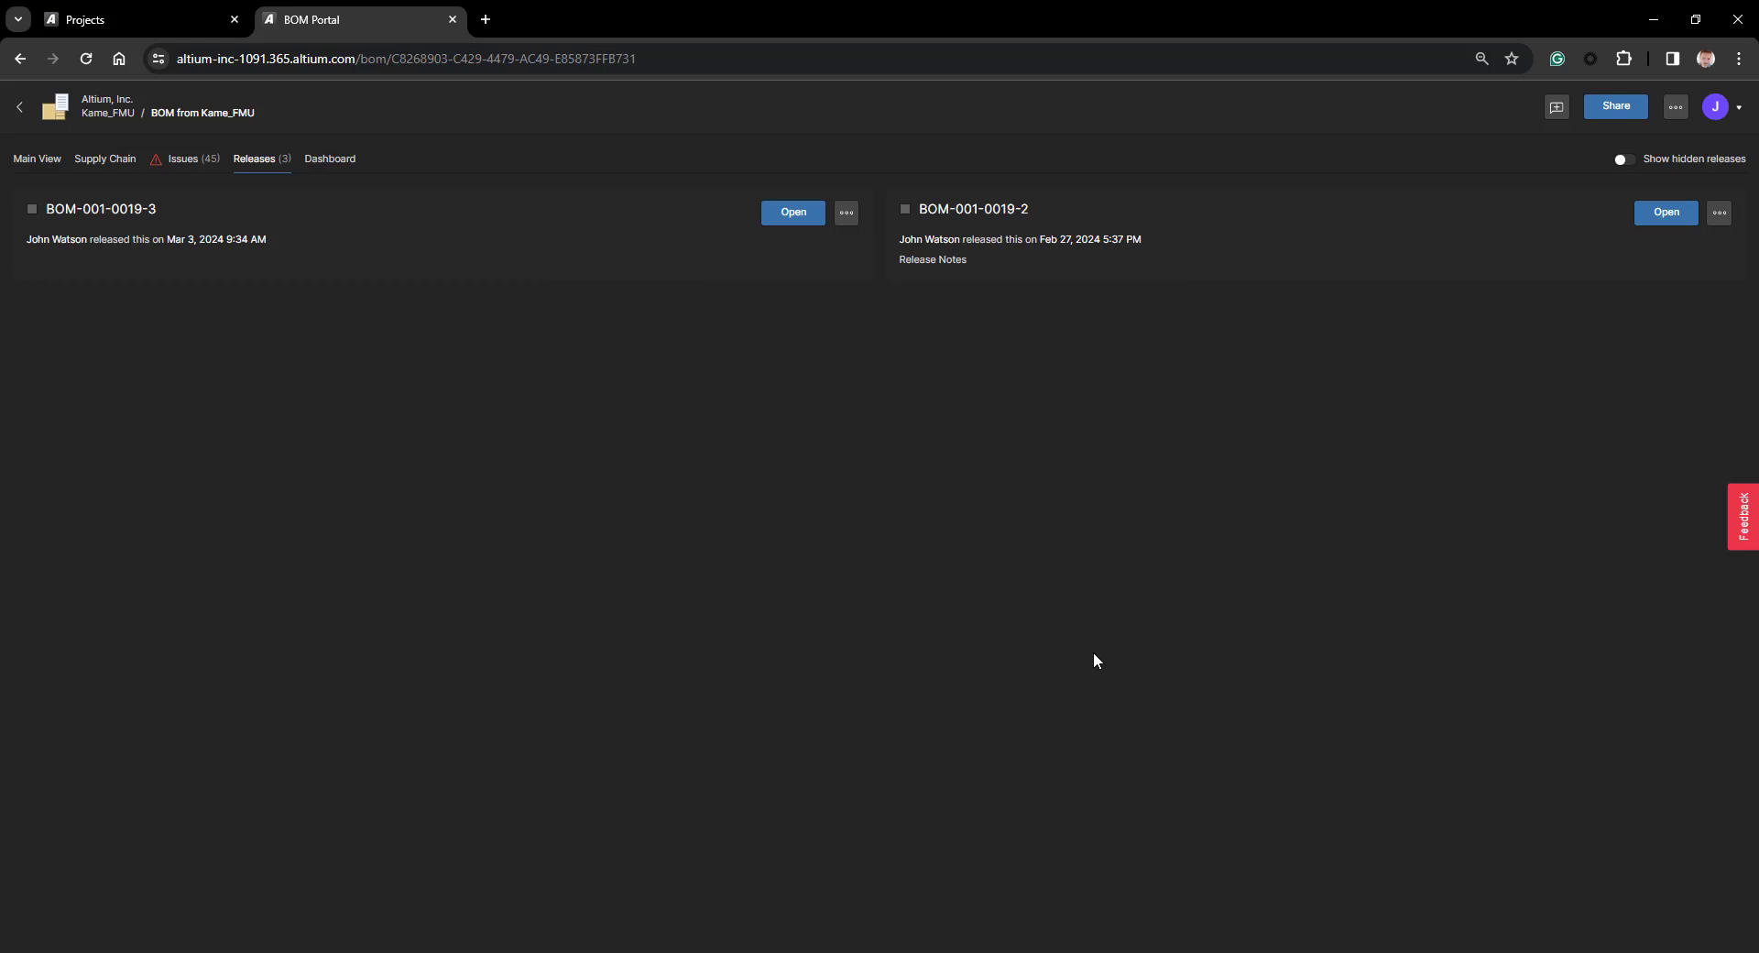
Release the BOM as revision BOM-001-0019-4, leaving the template set to No Template
{"action": "left_click", "coordinate": [1676, 108]}
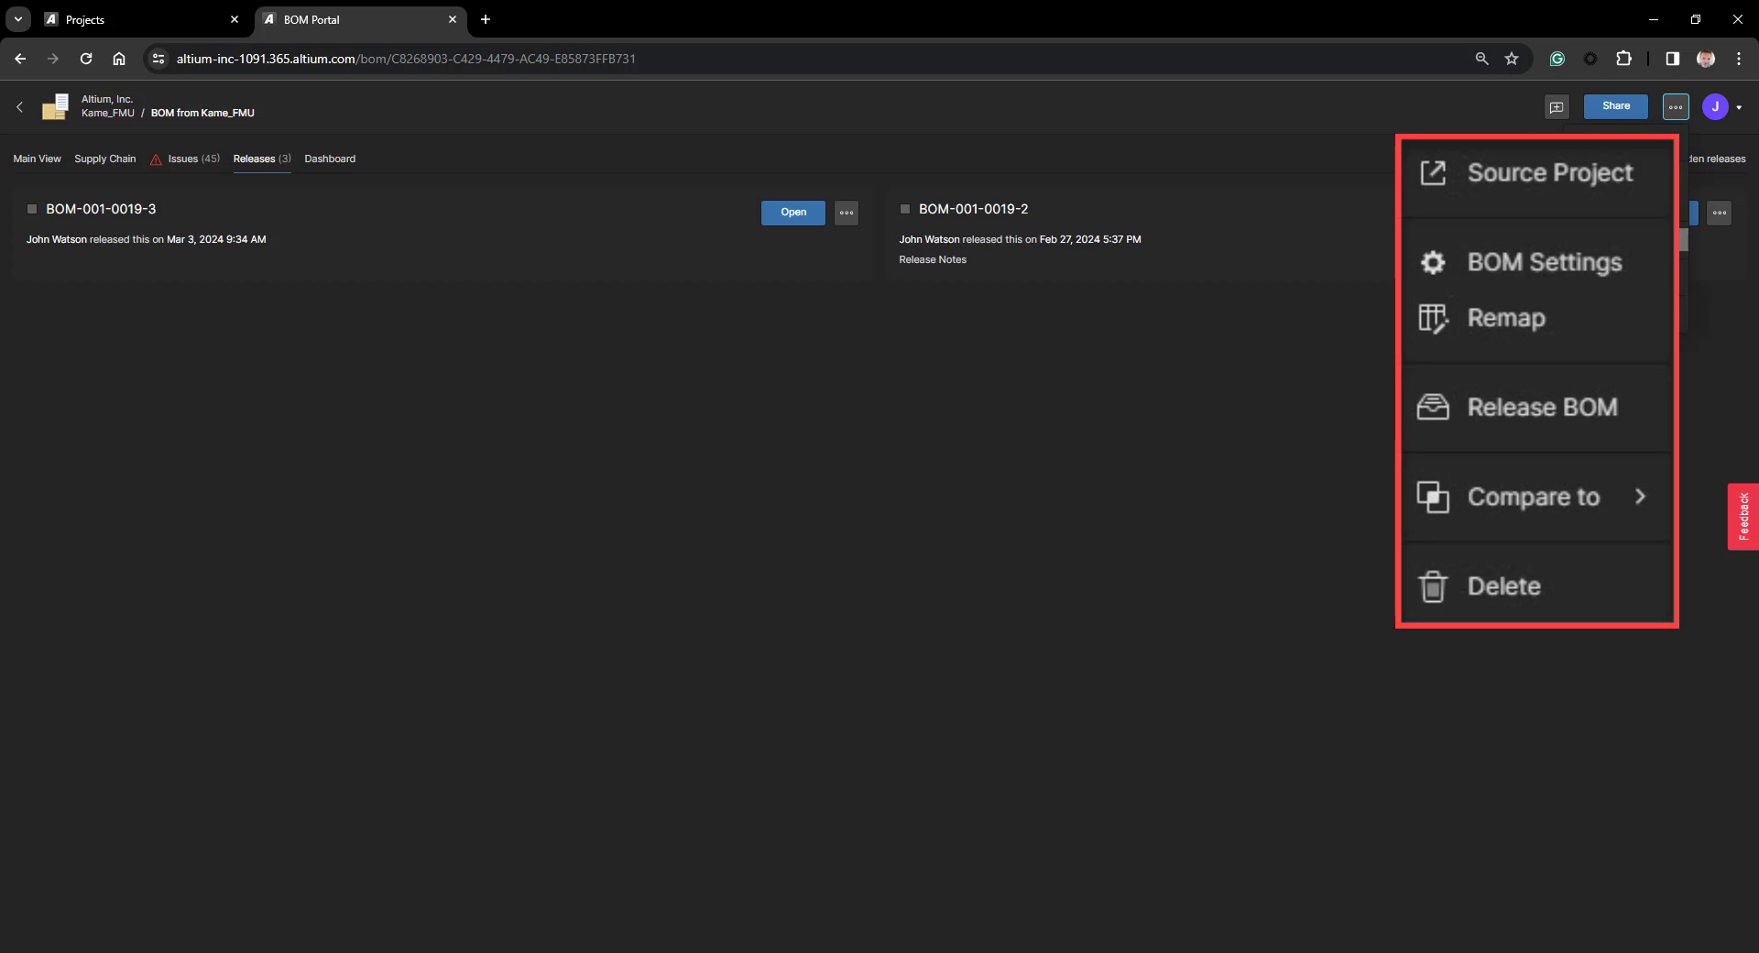
{"action": "left_click", "coordinate": [1617, 229]}
{"action": "left_click", "coordinate": [678, 492]}
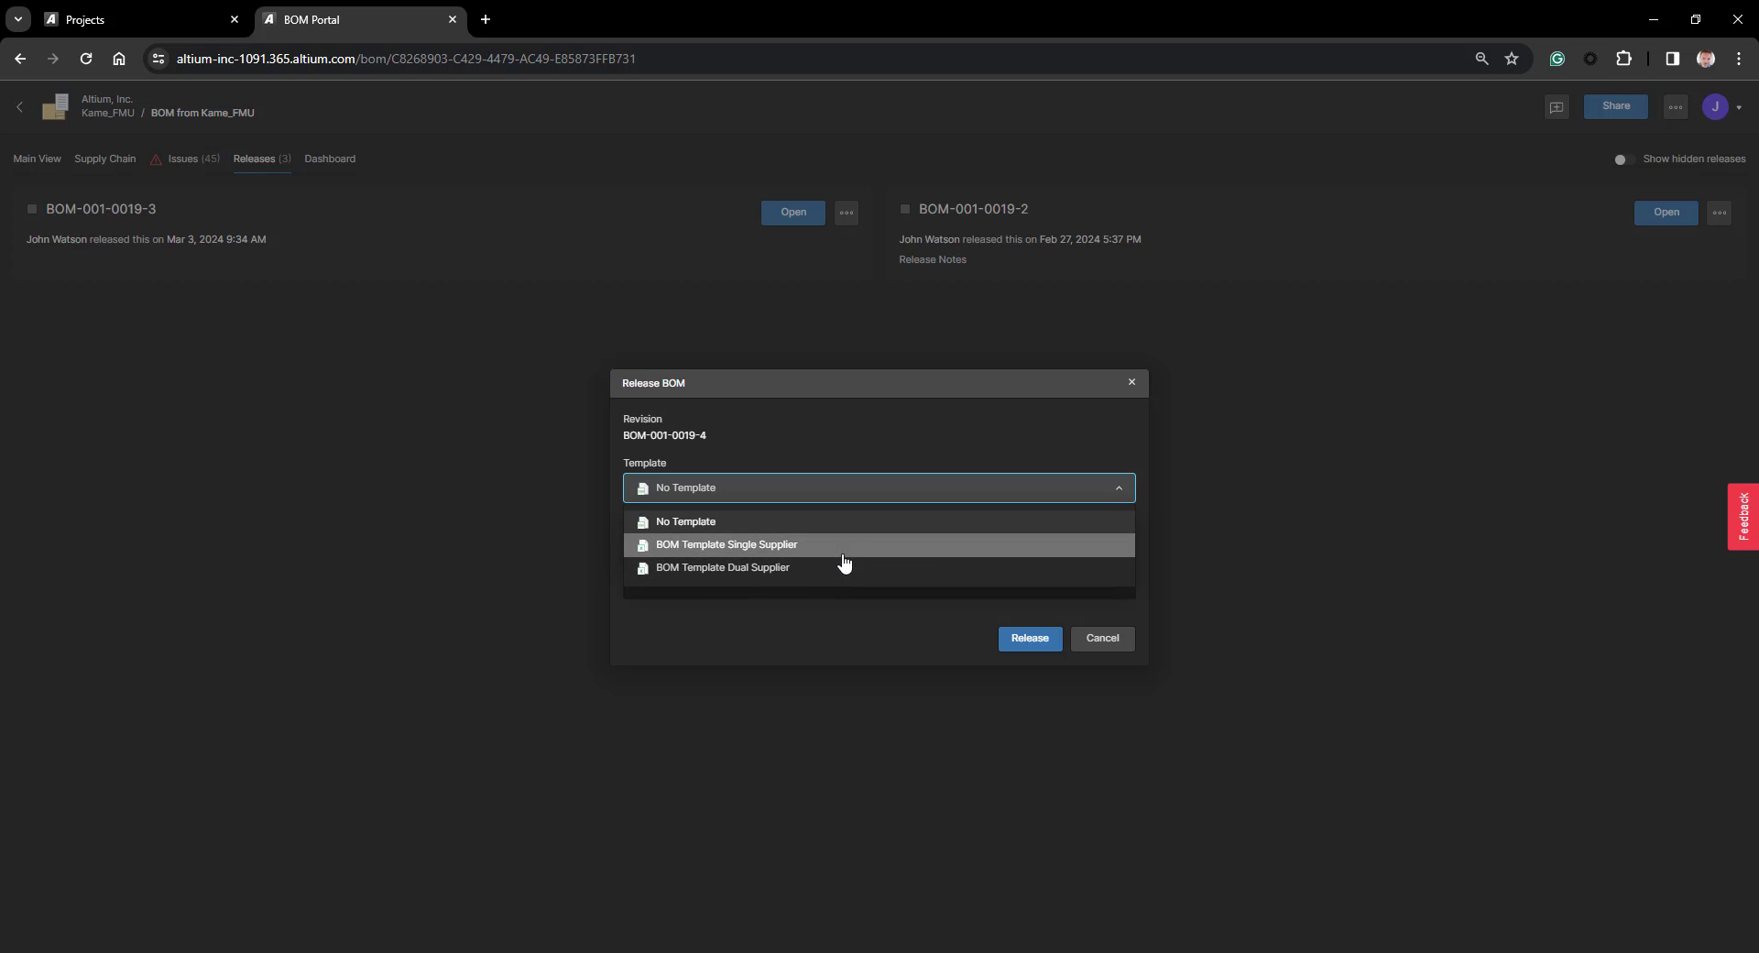
{"action": "left_click", "coordinate": [814, 612]}
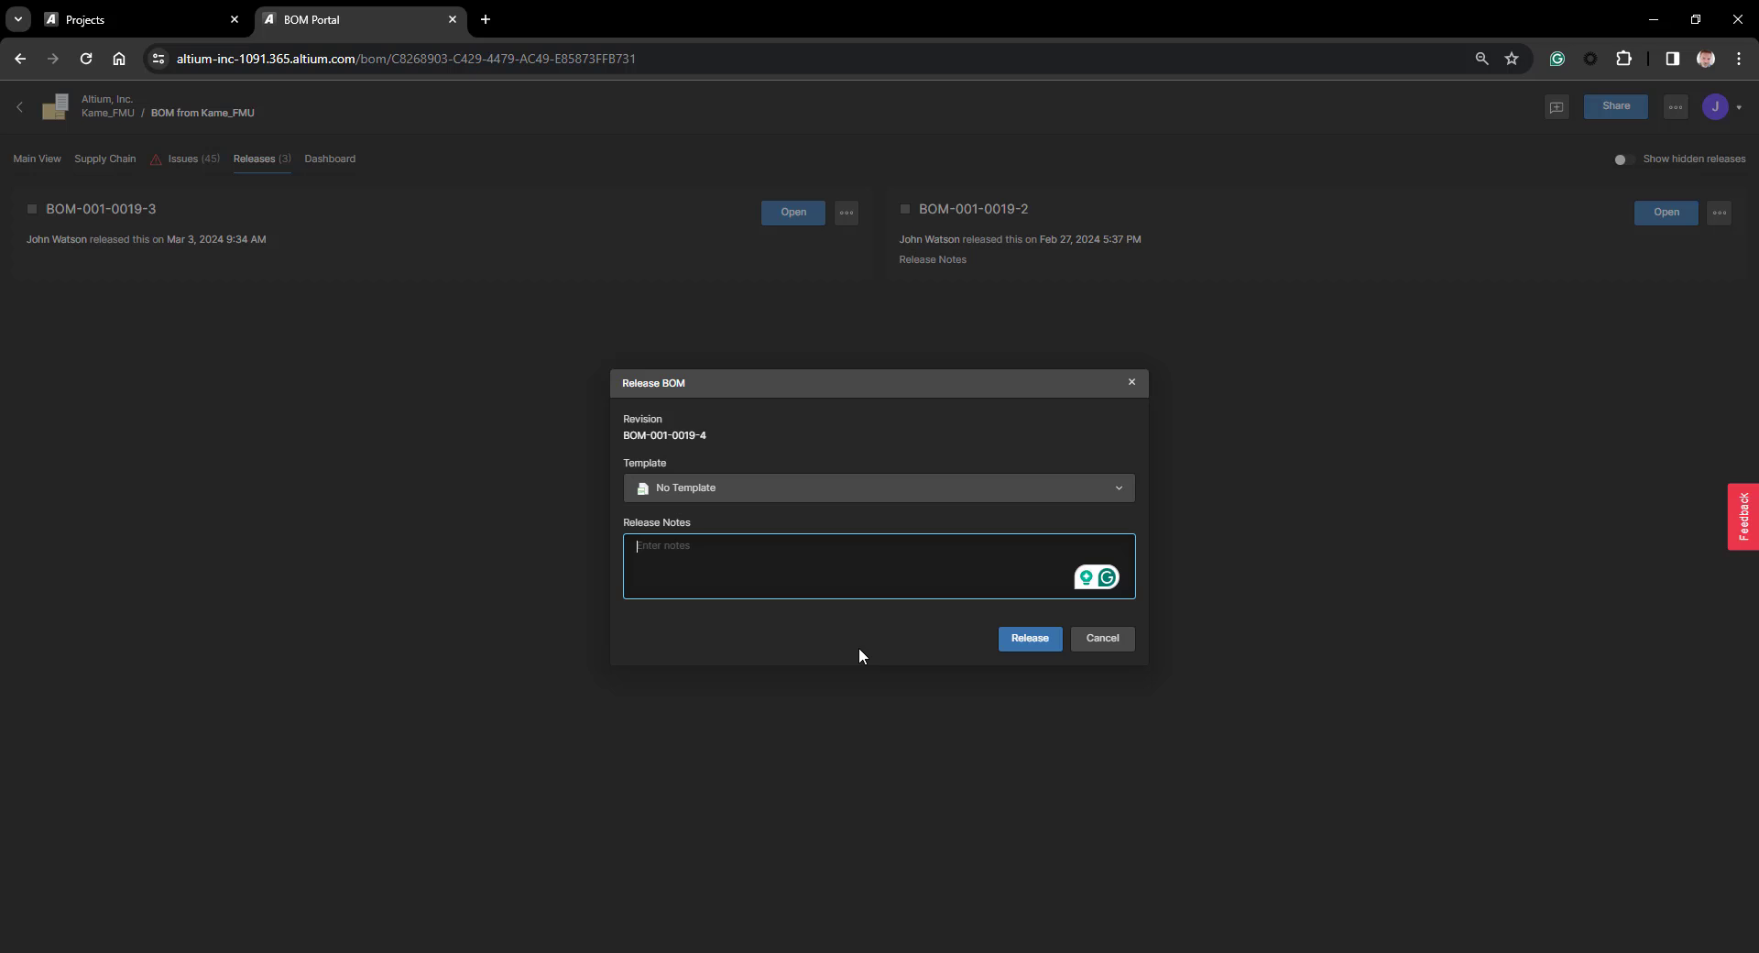
{"action": "left_click", "coordinate": [1037, 642]}
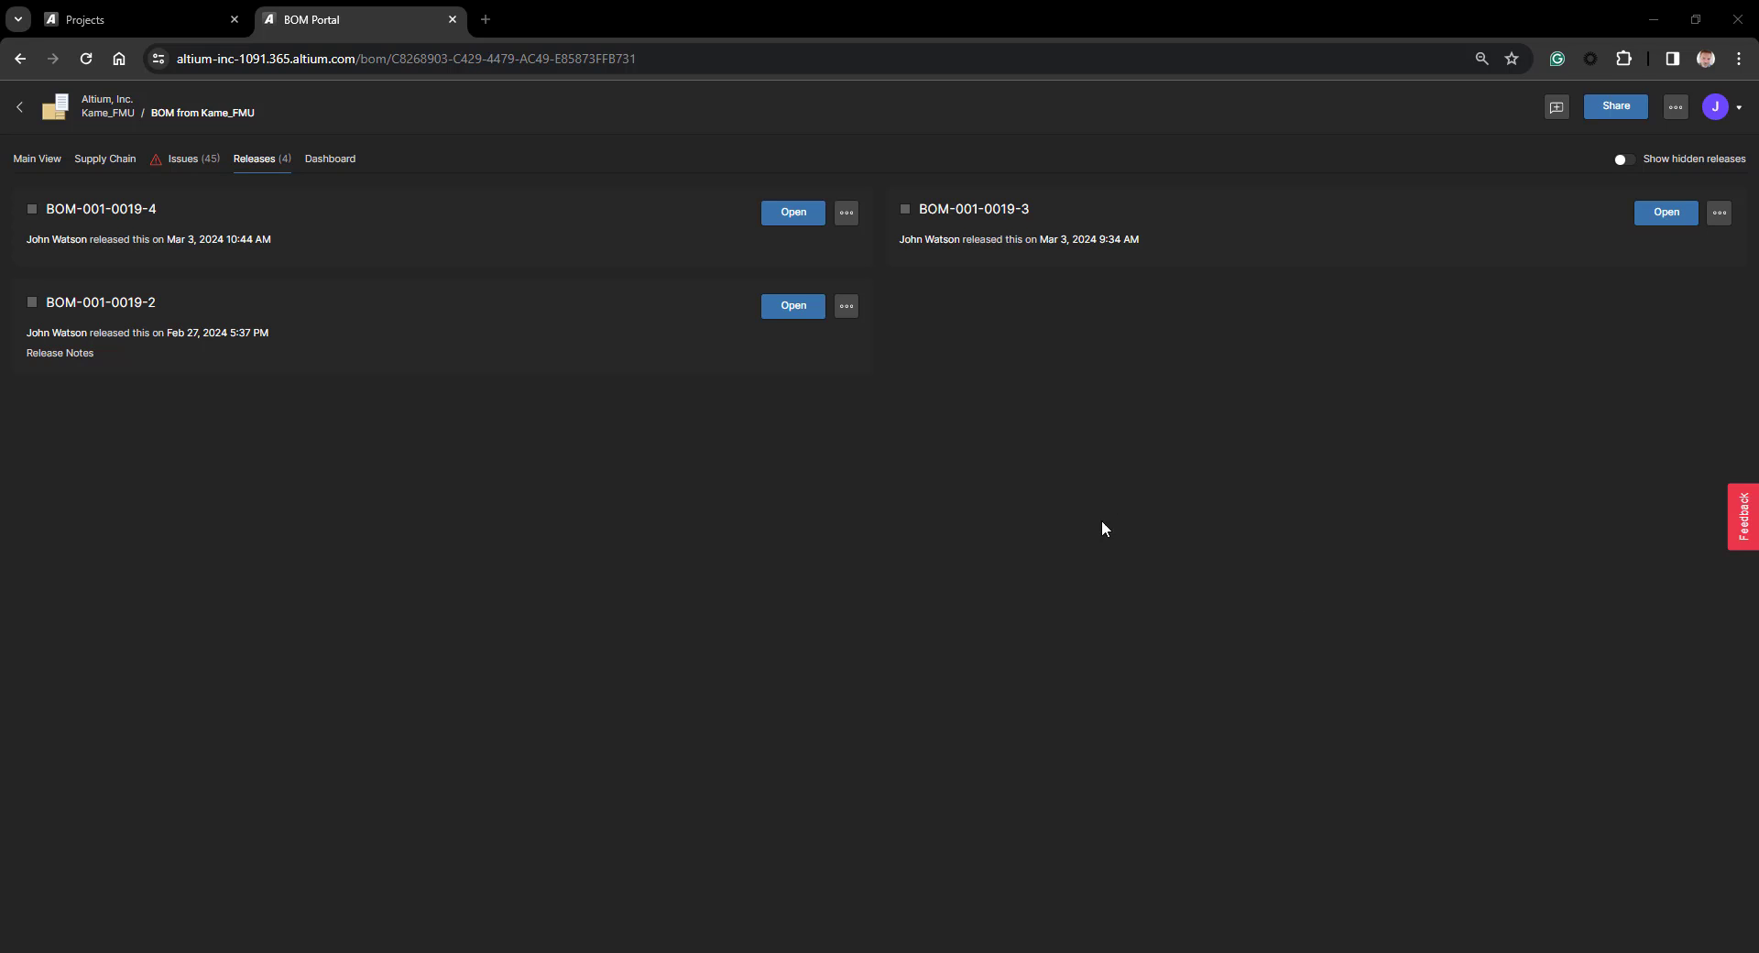
Download the BOM table for release BOM-001-0019-4 and bring its actions menu back up
{"action": "left_click", "coordinate": [846, 212]}
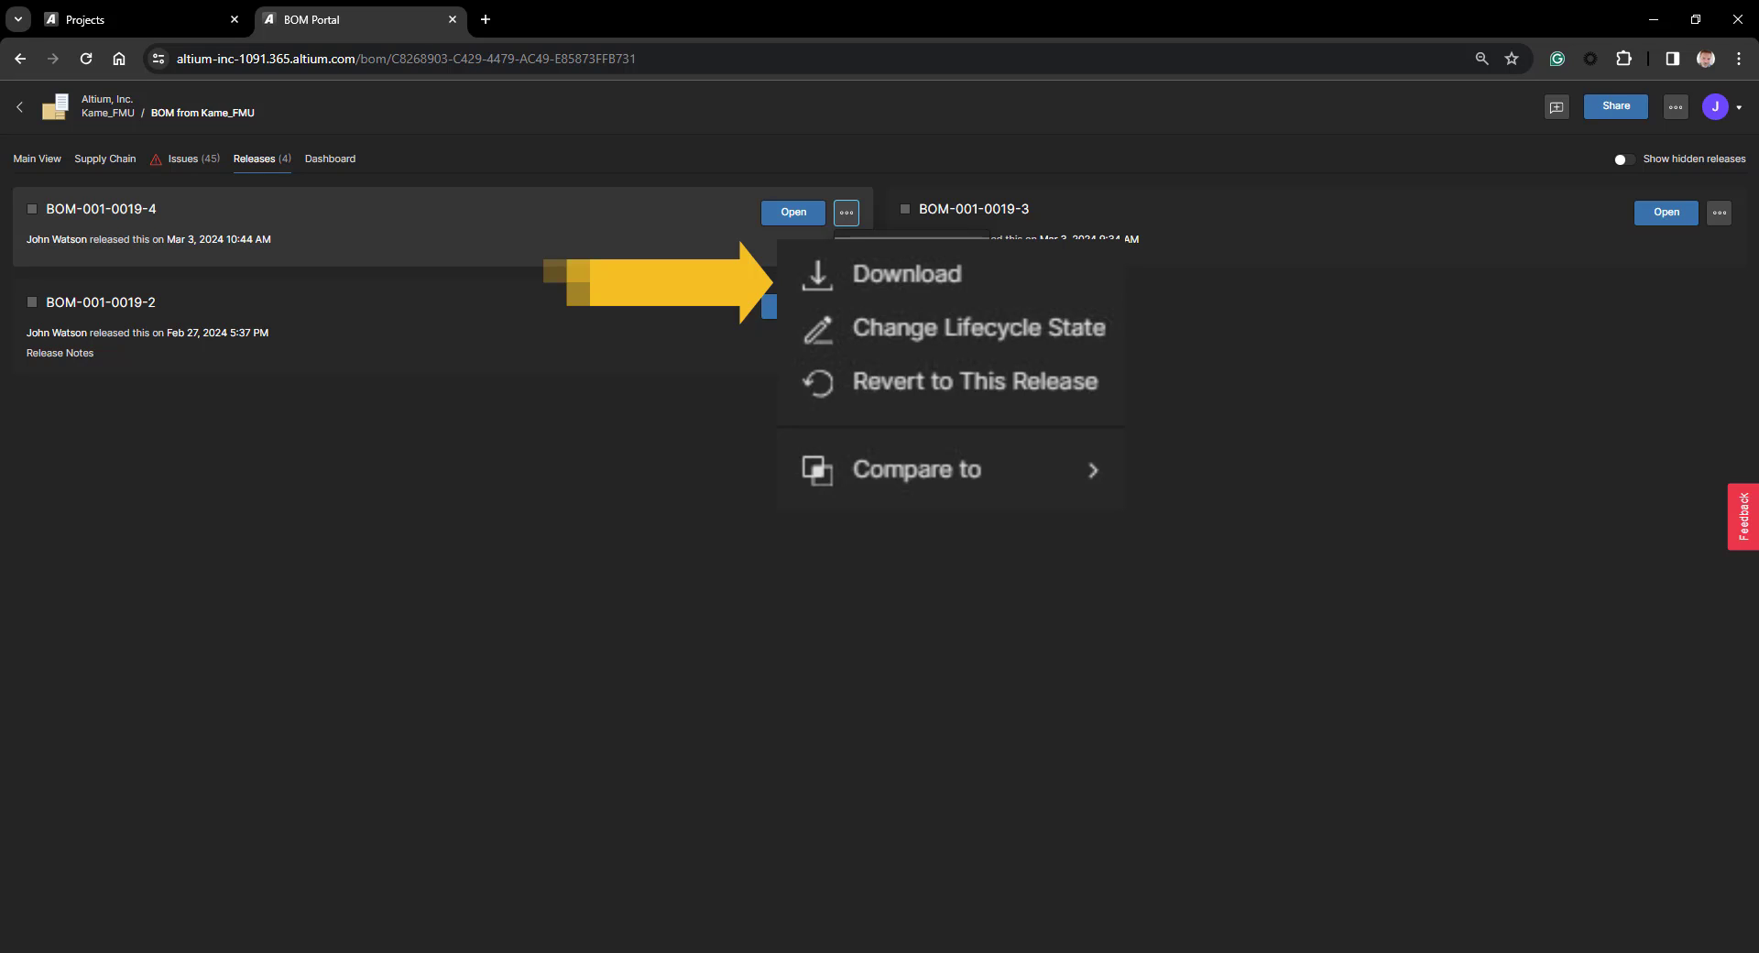
{"action": "left_click", "coordinate": [865, 252]}
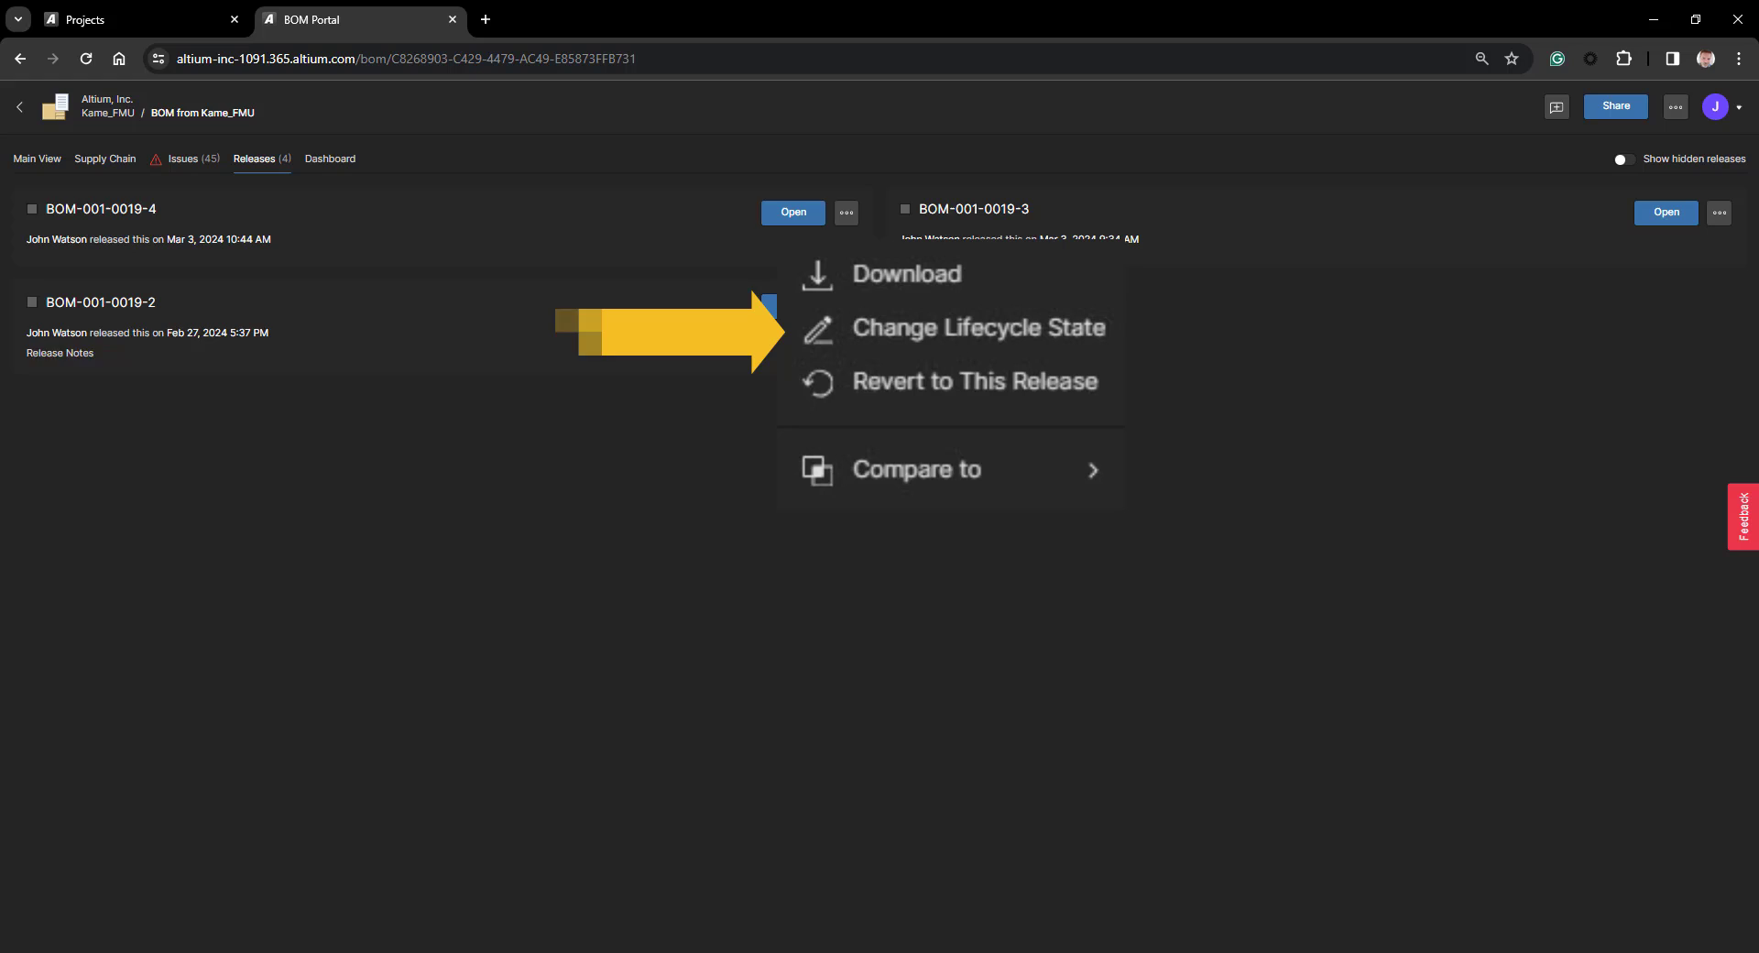
{"action": "left_click", "coordinate": [847, 212]}
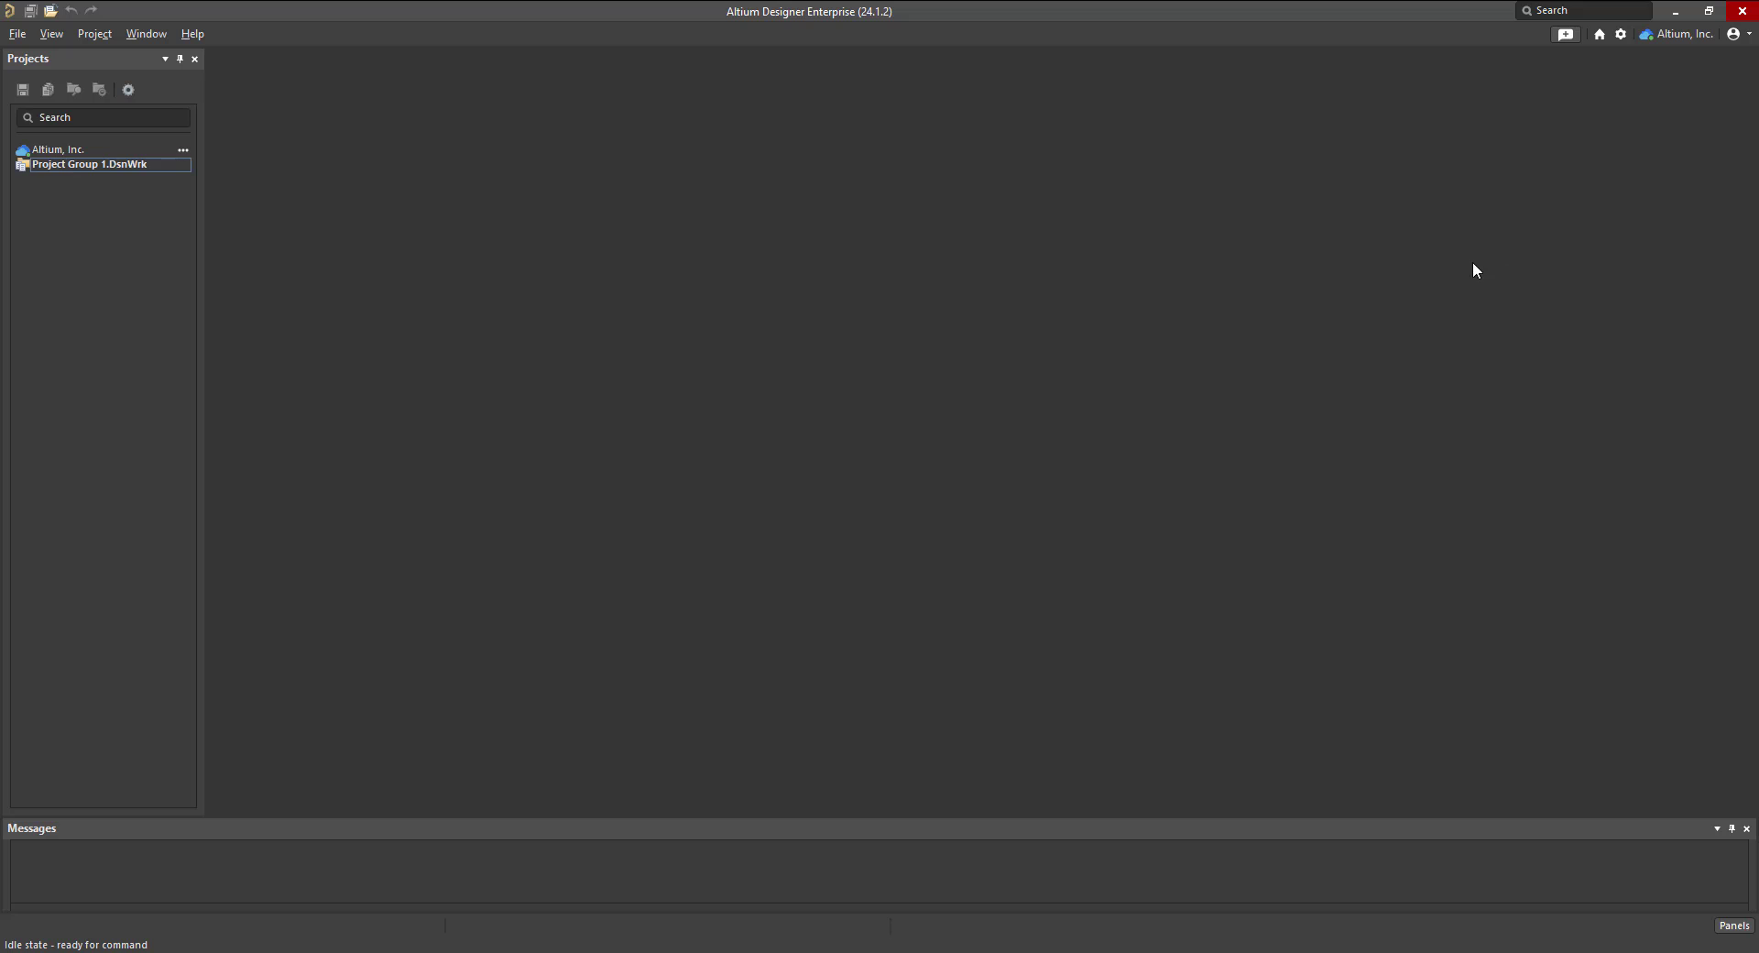
Locate the Managed BOM content type under the server's Generic Lifecycle definition in Preferences
{"action": "left_click", "coordinate": [1620, 35]}
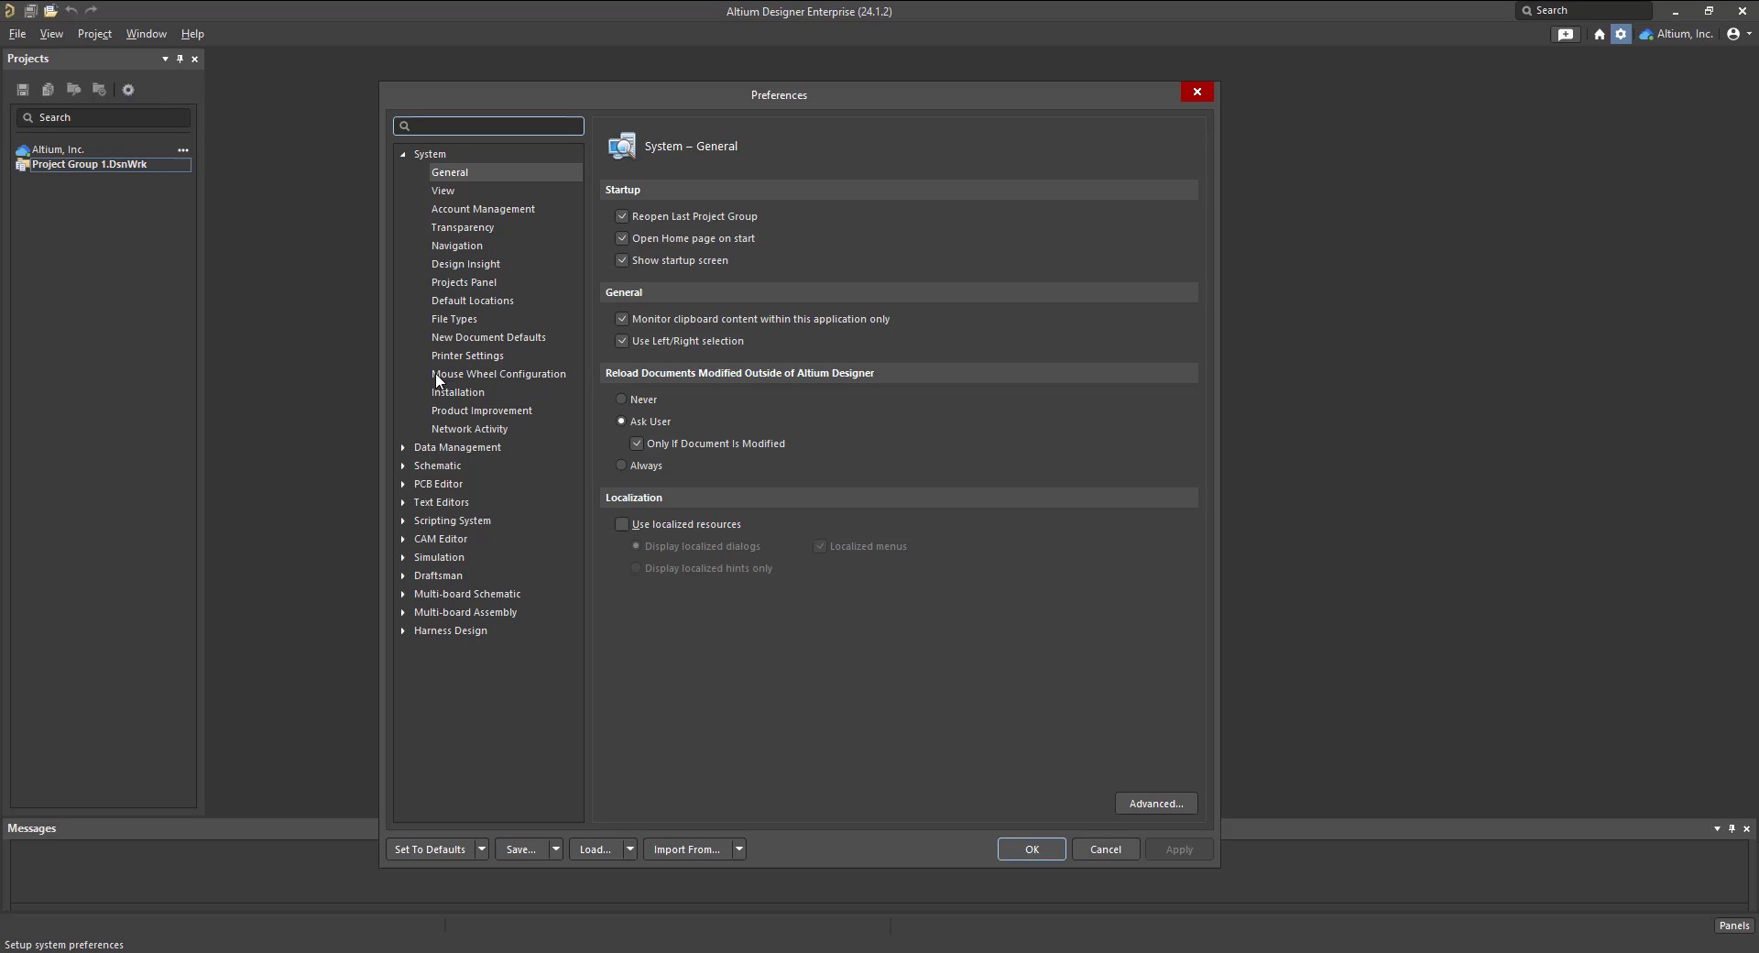
{"action": "left_click", "coordinate": [427, 448]}
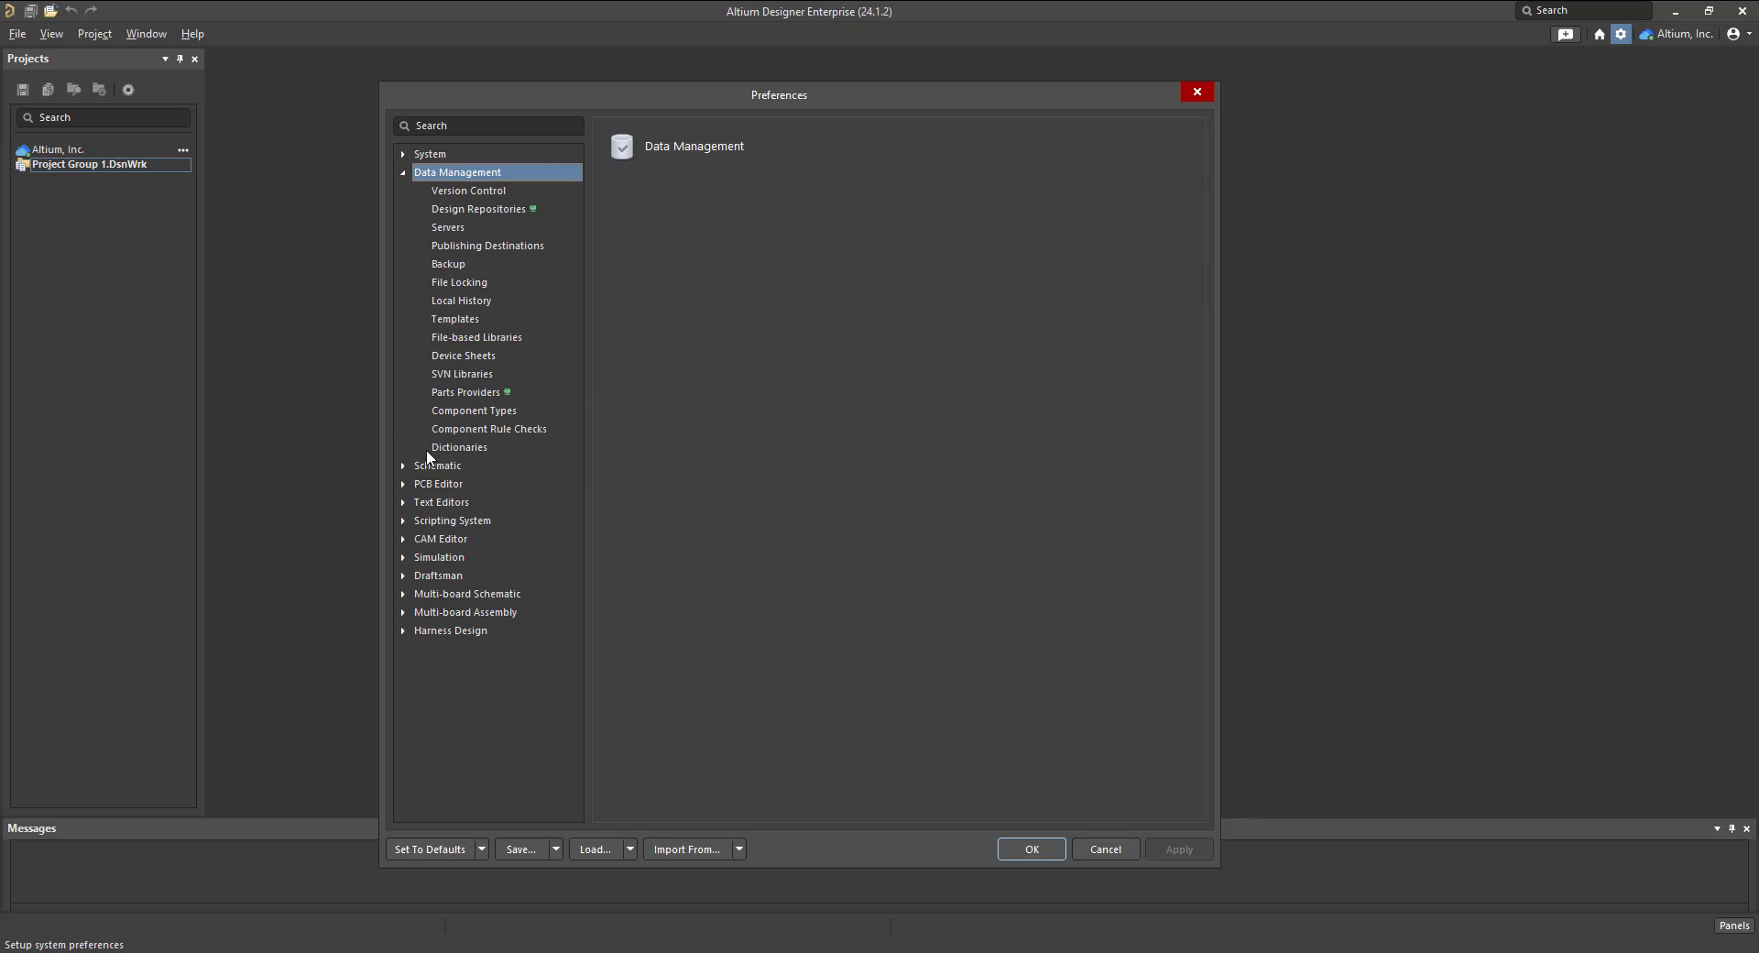
{"action": "left_click", "coordinate": [450, 229]}
{"action": "left_click", "coordinate": [1148, 242]}
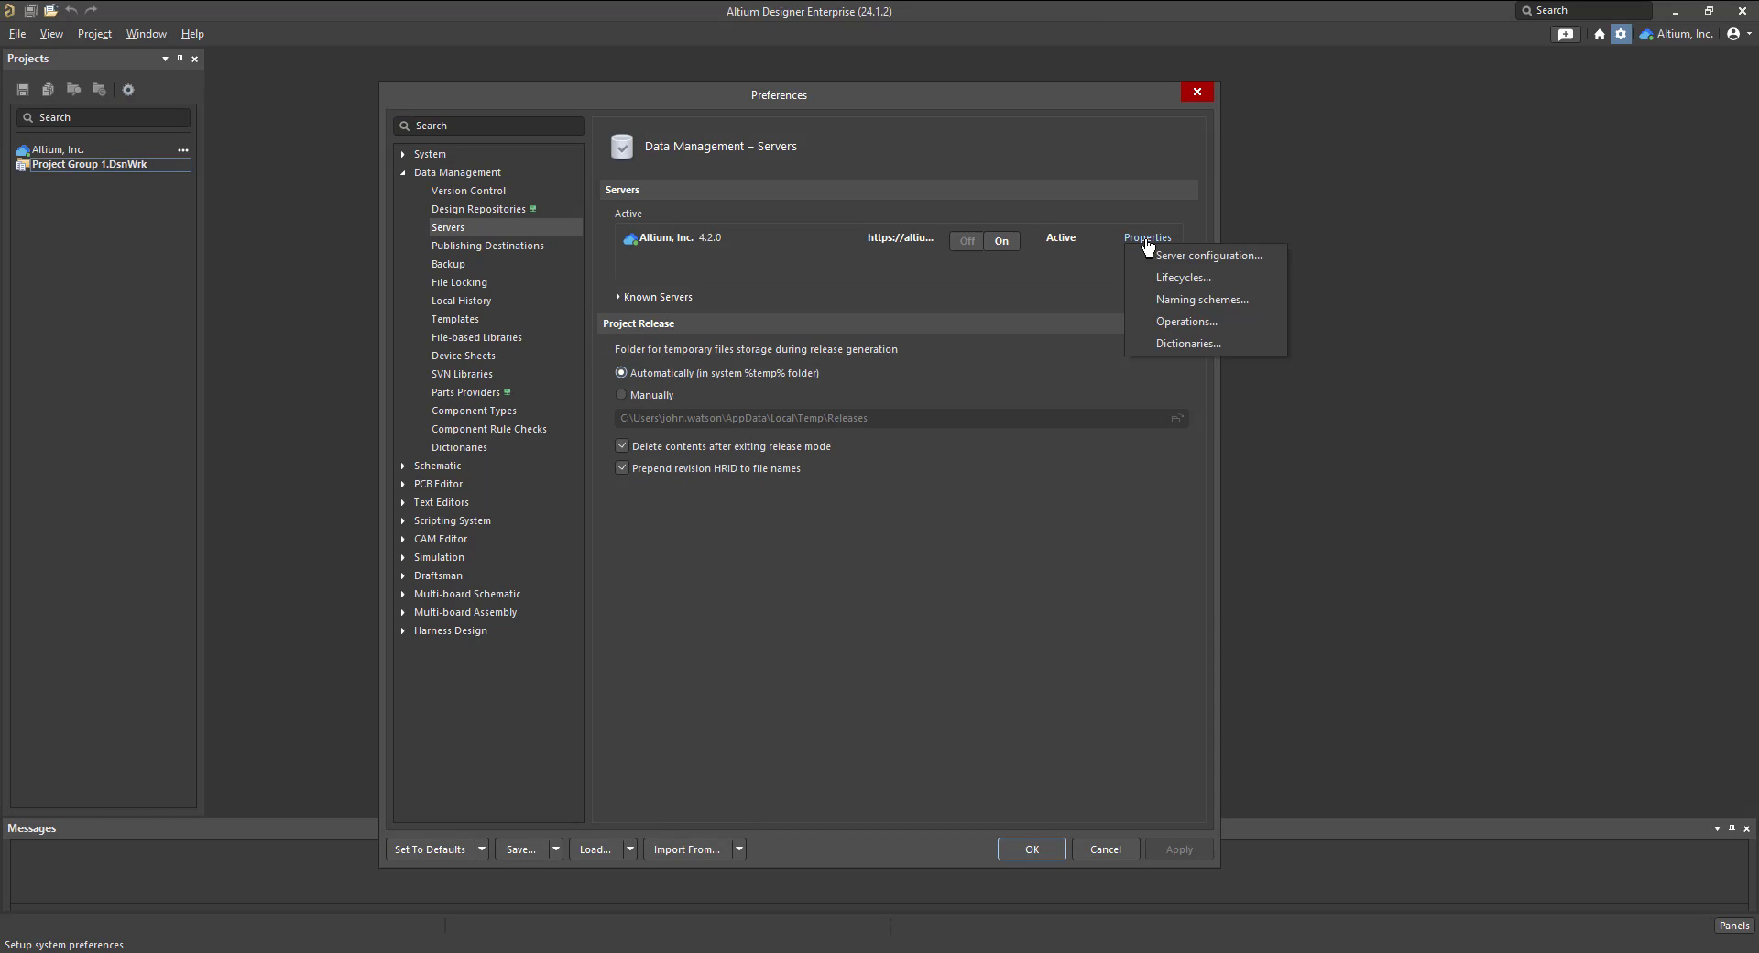
{"action": "left_click", "coordinate": [1188, 278]}
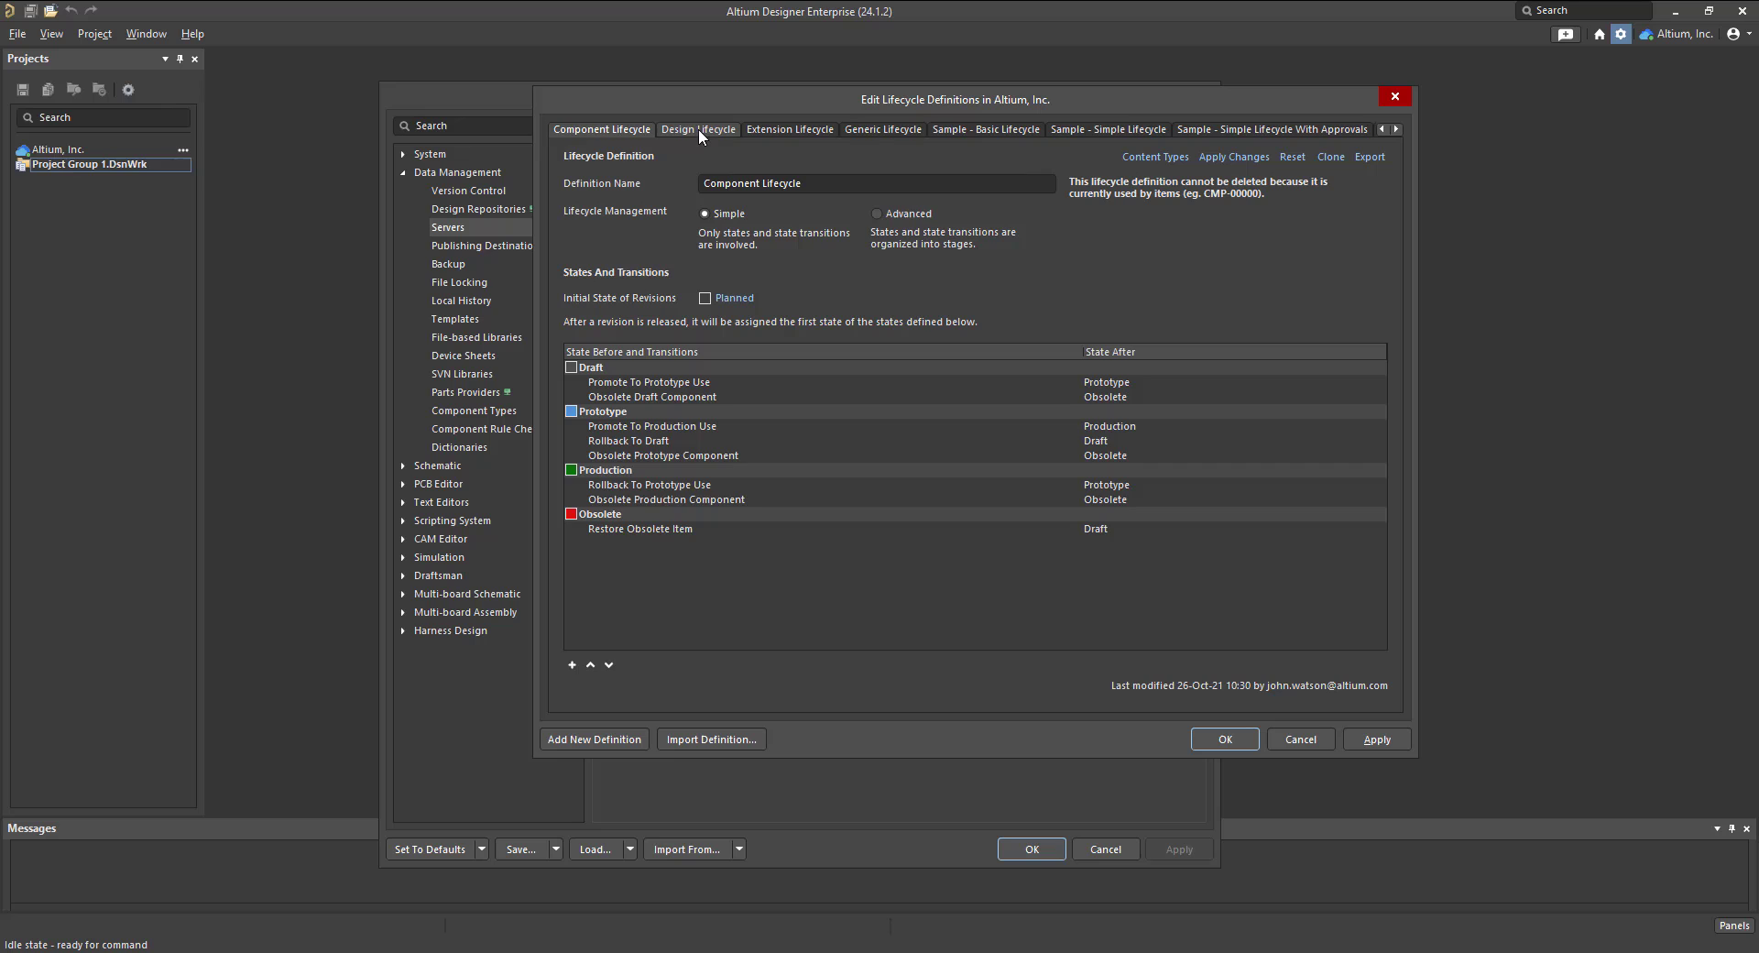
{"action": "left_click", "coordinate": [875, 130]}
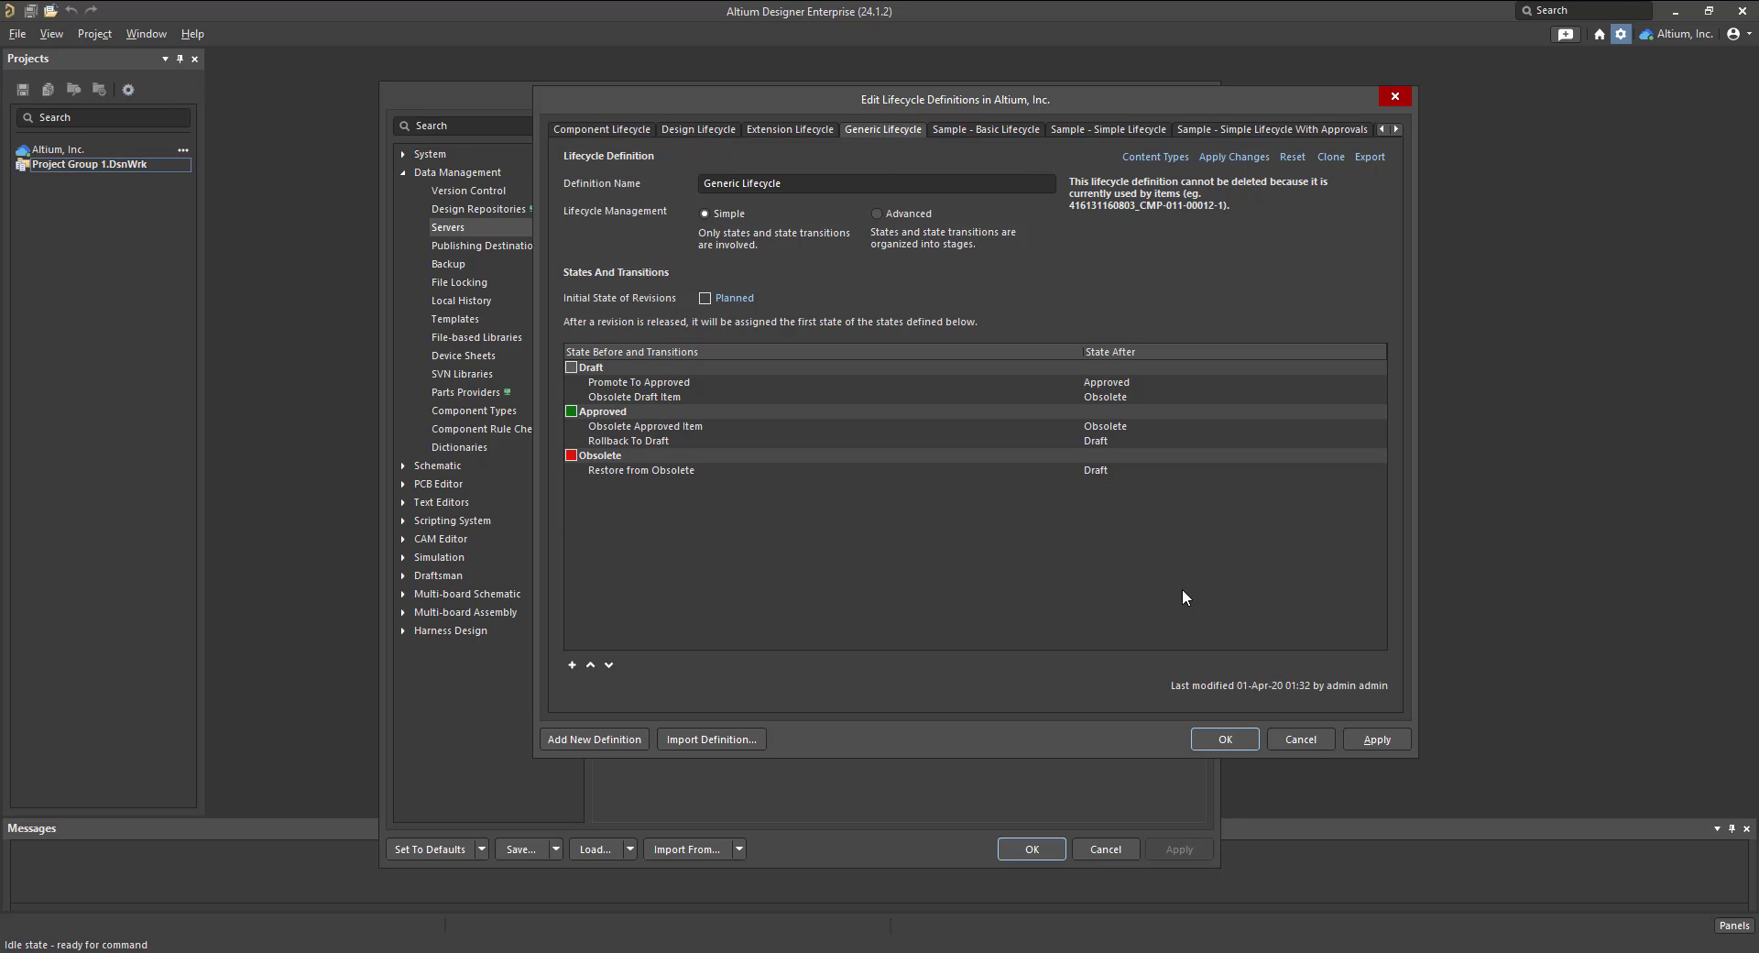
{"action": "left_click", "coordinate": [1150, 158]}
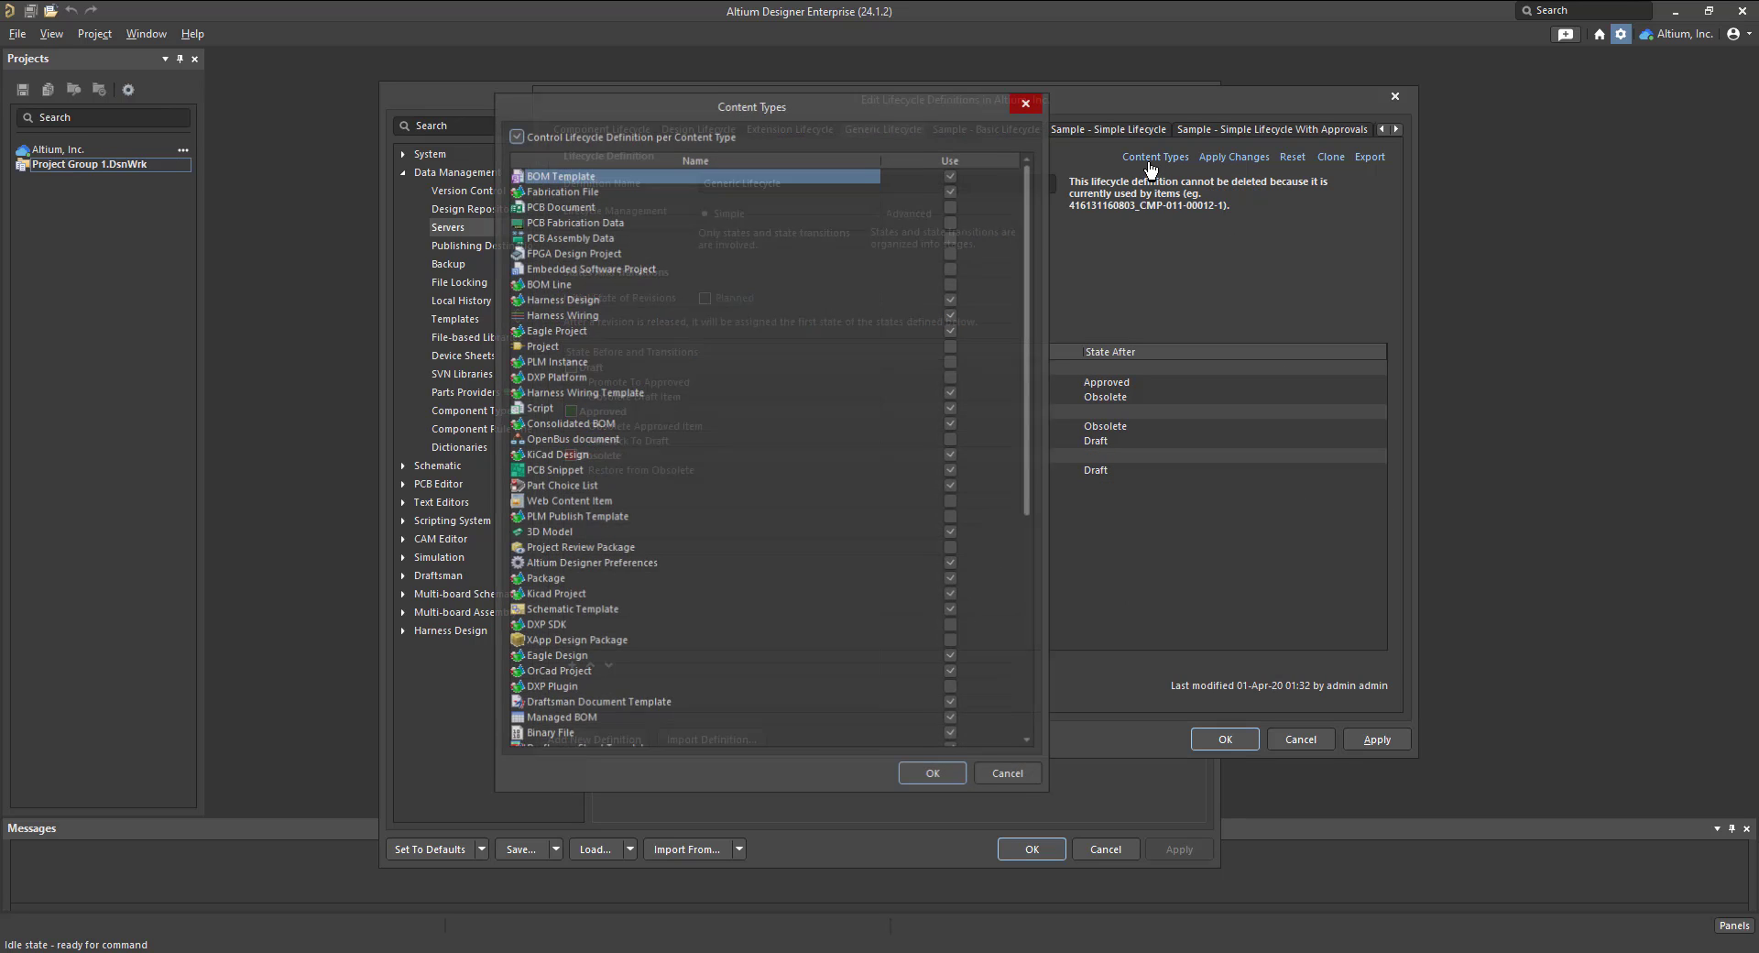
{"action": "scroll", "coordinate": [656, 672], "scroll_direction": "down", "scroll_amount": 1}
{"action": "left_click", "coordinate": [657, 670]}
{"action": "scroll", "coordinate": [684, 631], "scroll_direction": "down", "scroll_amount": 2}
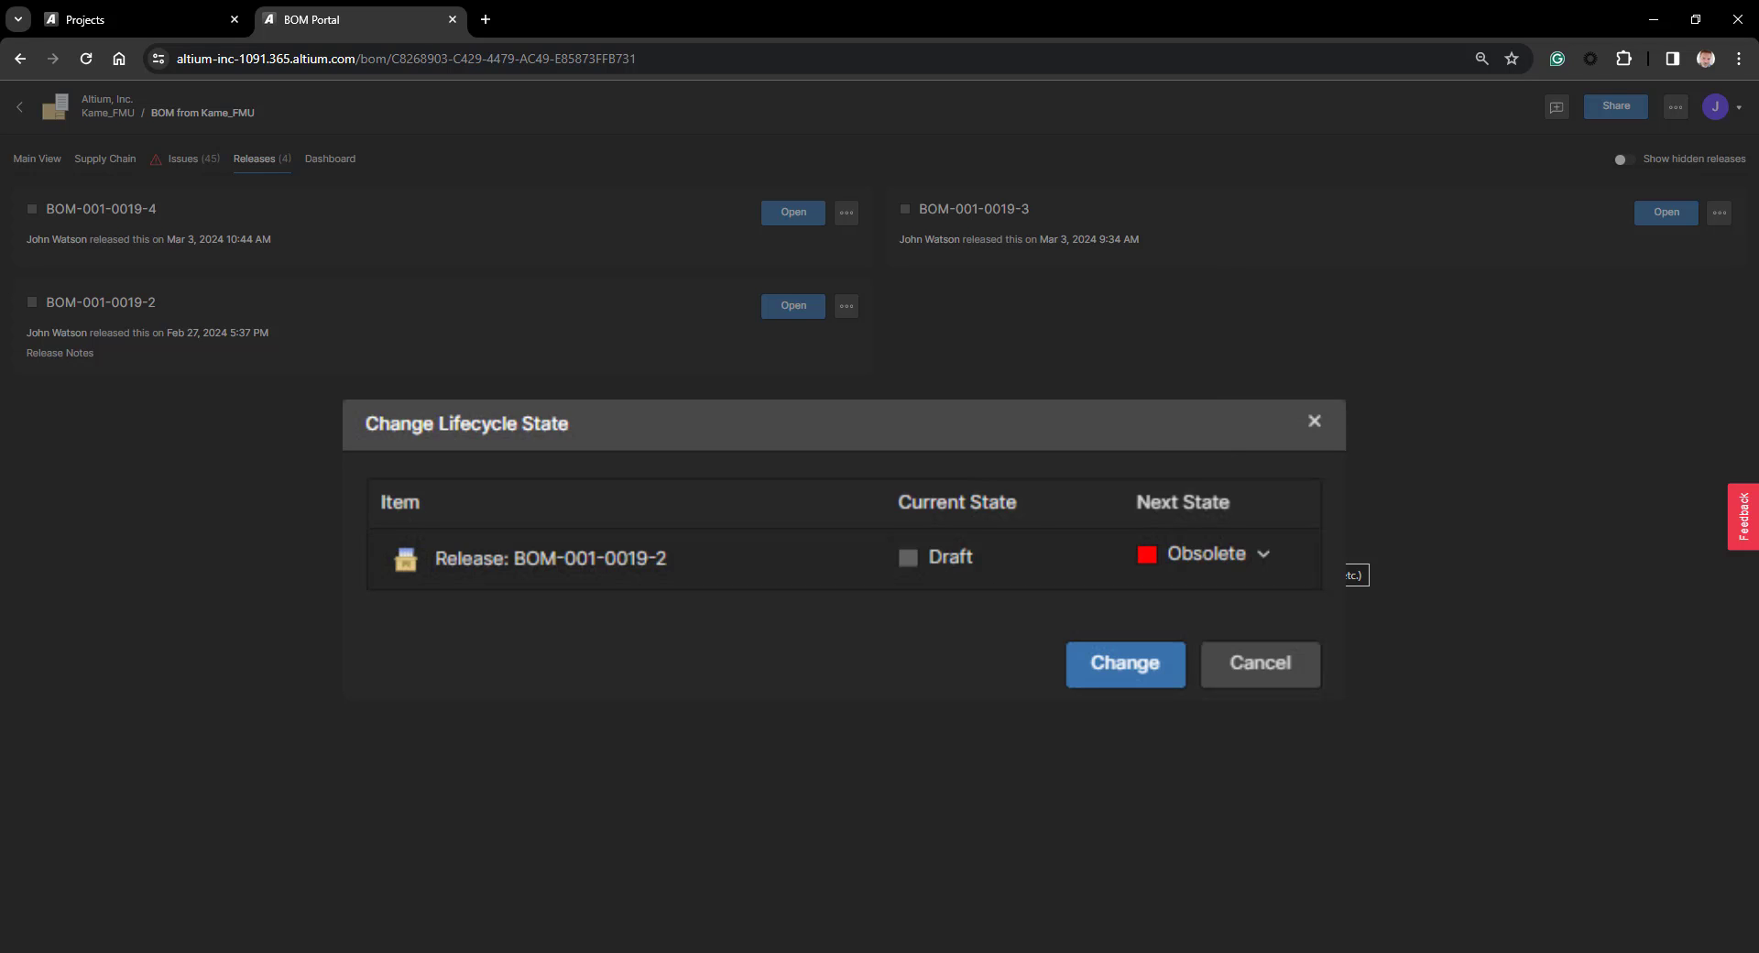
Change the lifecycle state of release BOM-001-0019-4 to Obsolete
{"action": "left_click", "coordinate": [1165, 759]}
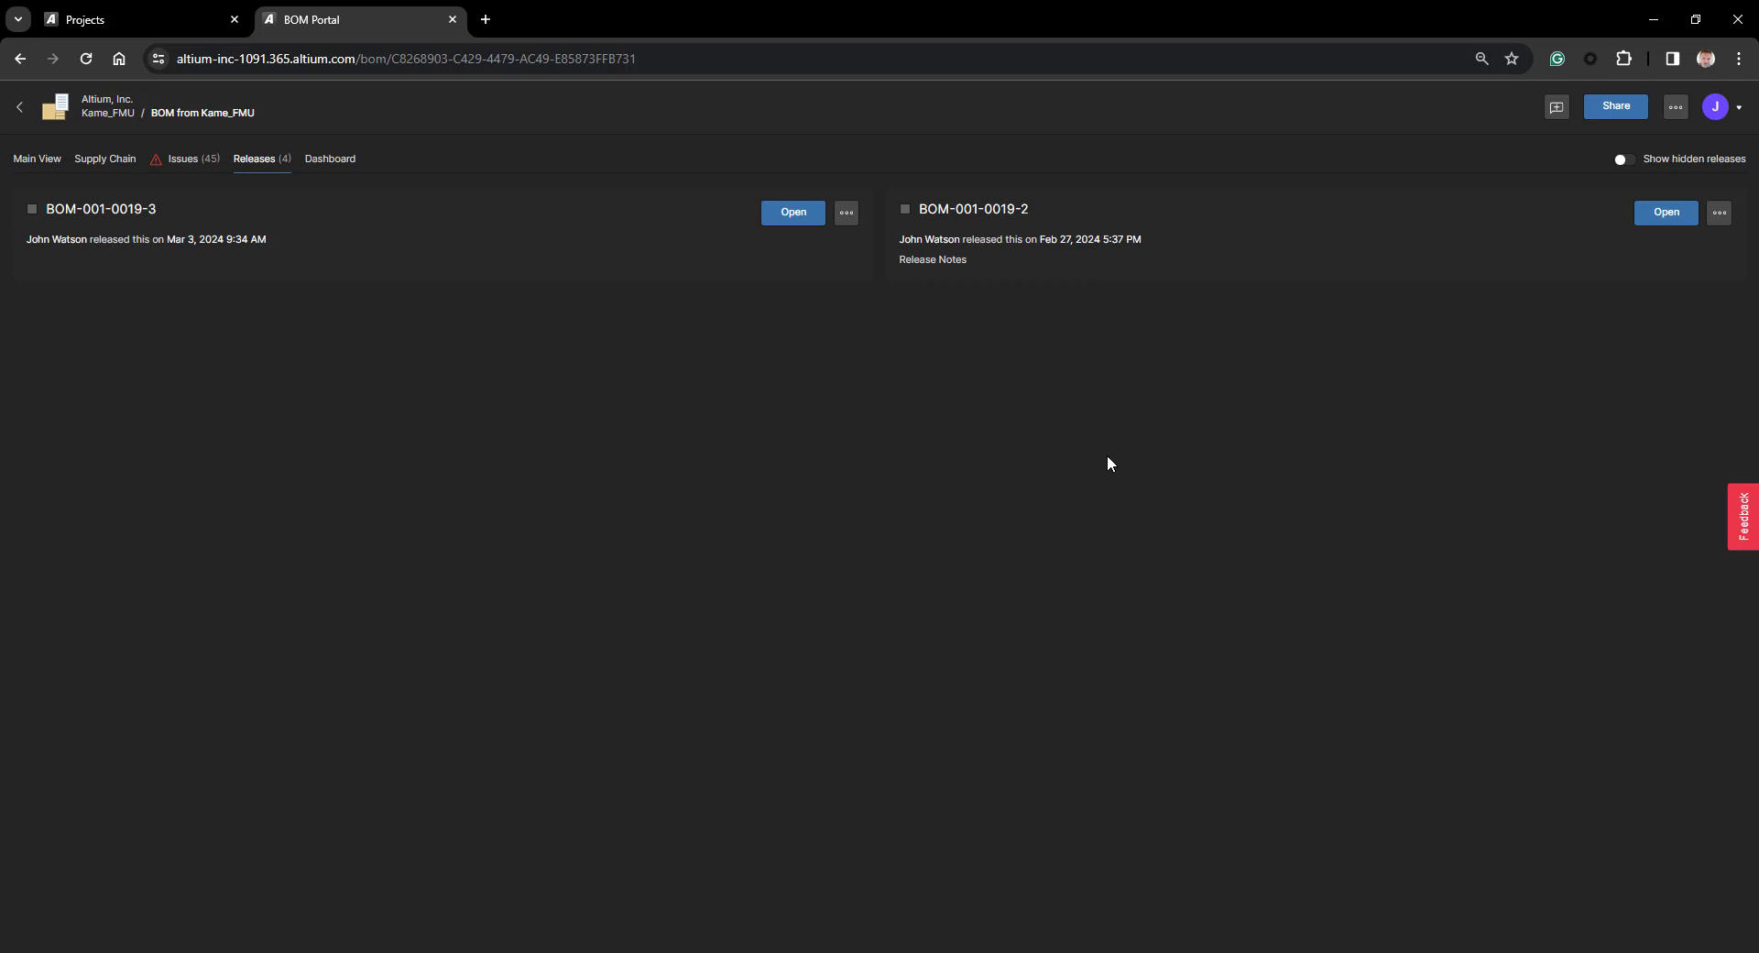
Enable Show hidden releases, then revert the actual BOM to release BOM-001-0019-1
{"action": "left_click", "coordinate": [1631, 160]}
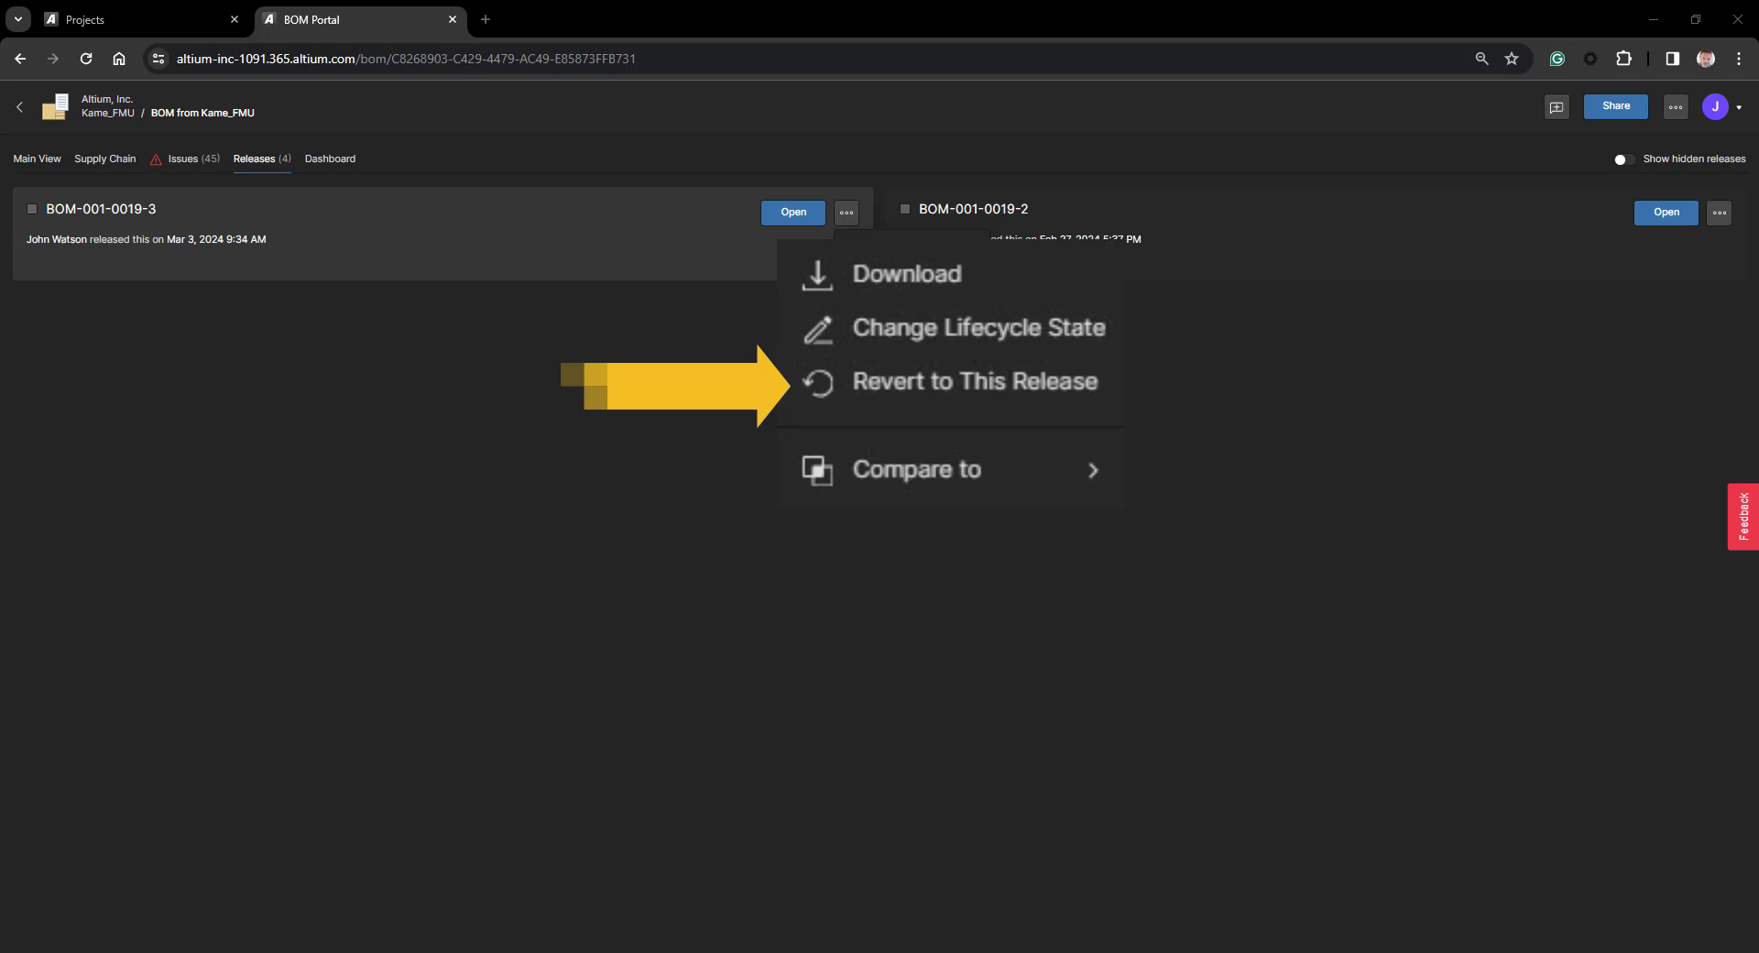
{"action": "left_click", "coordinate": [1624, 159]}
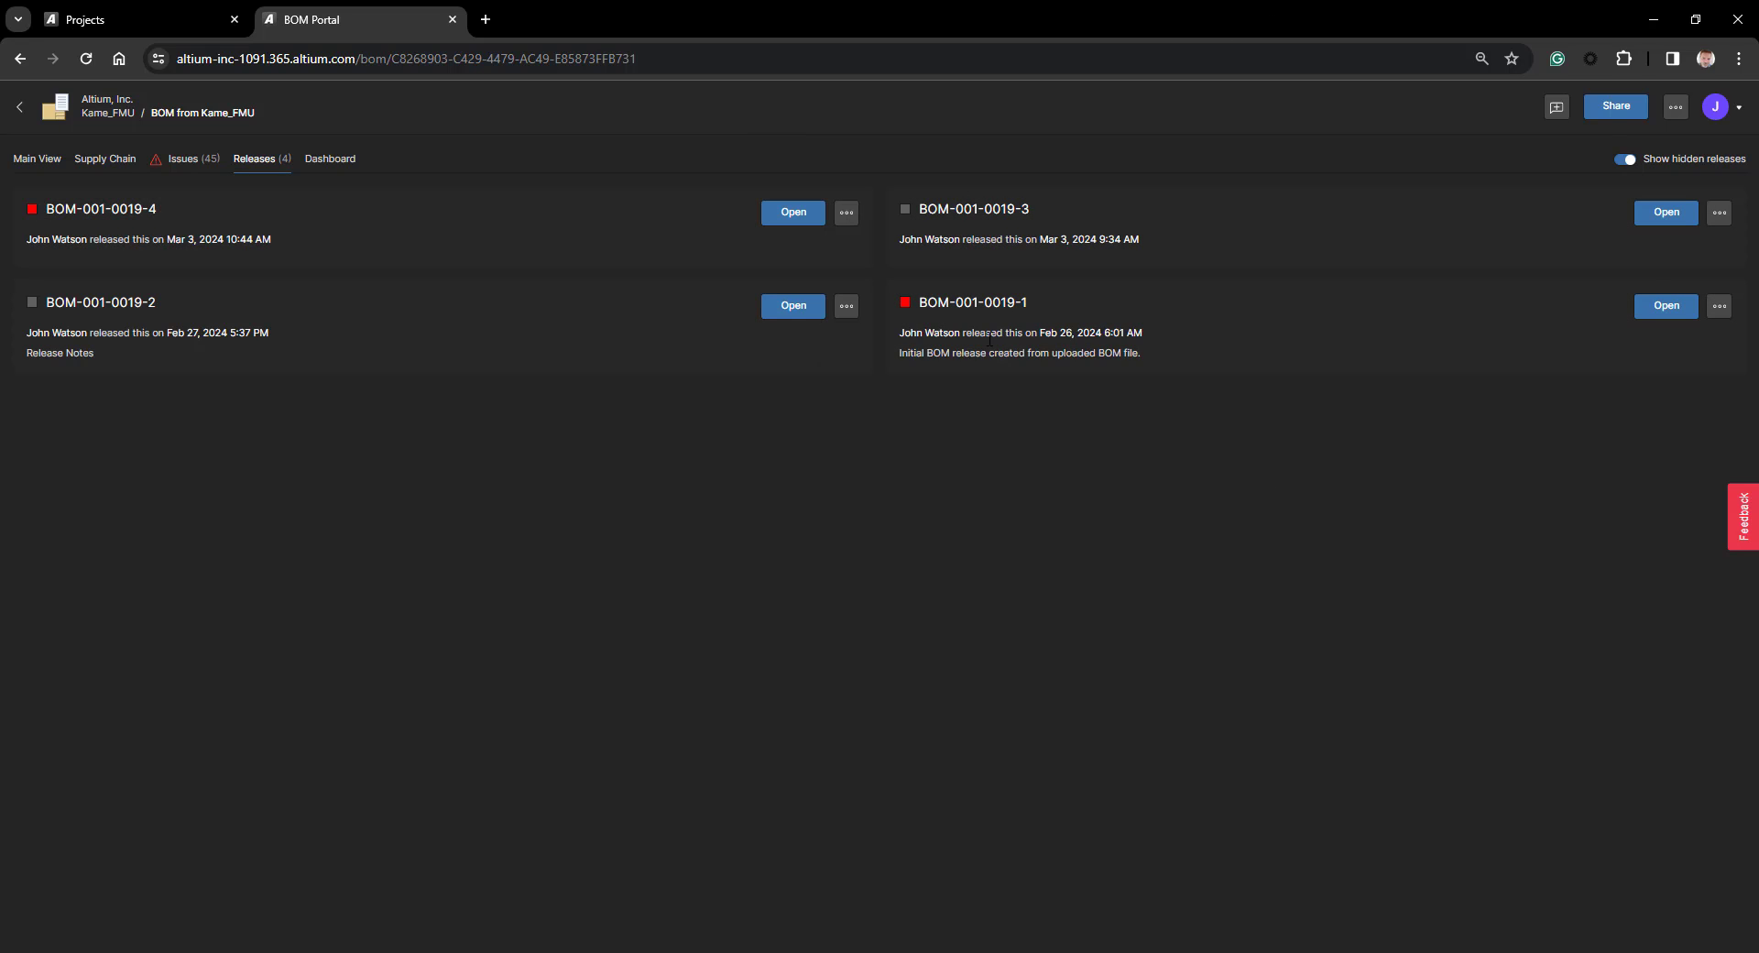
{"action": "left_click", "coordinate": [1720, 306]}
{"action": "left_click", "coordinate": [1068, 552]}
{"action": "left_click", "coordinate": [1720, 306]}
{"action": "left_click", "coordinate": [1682, 390]}
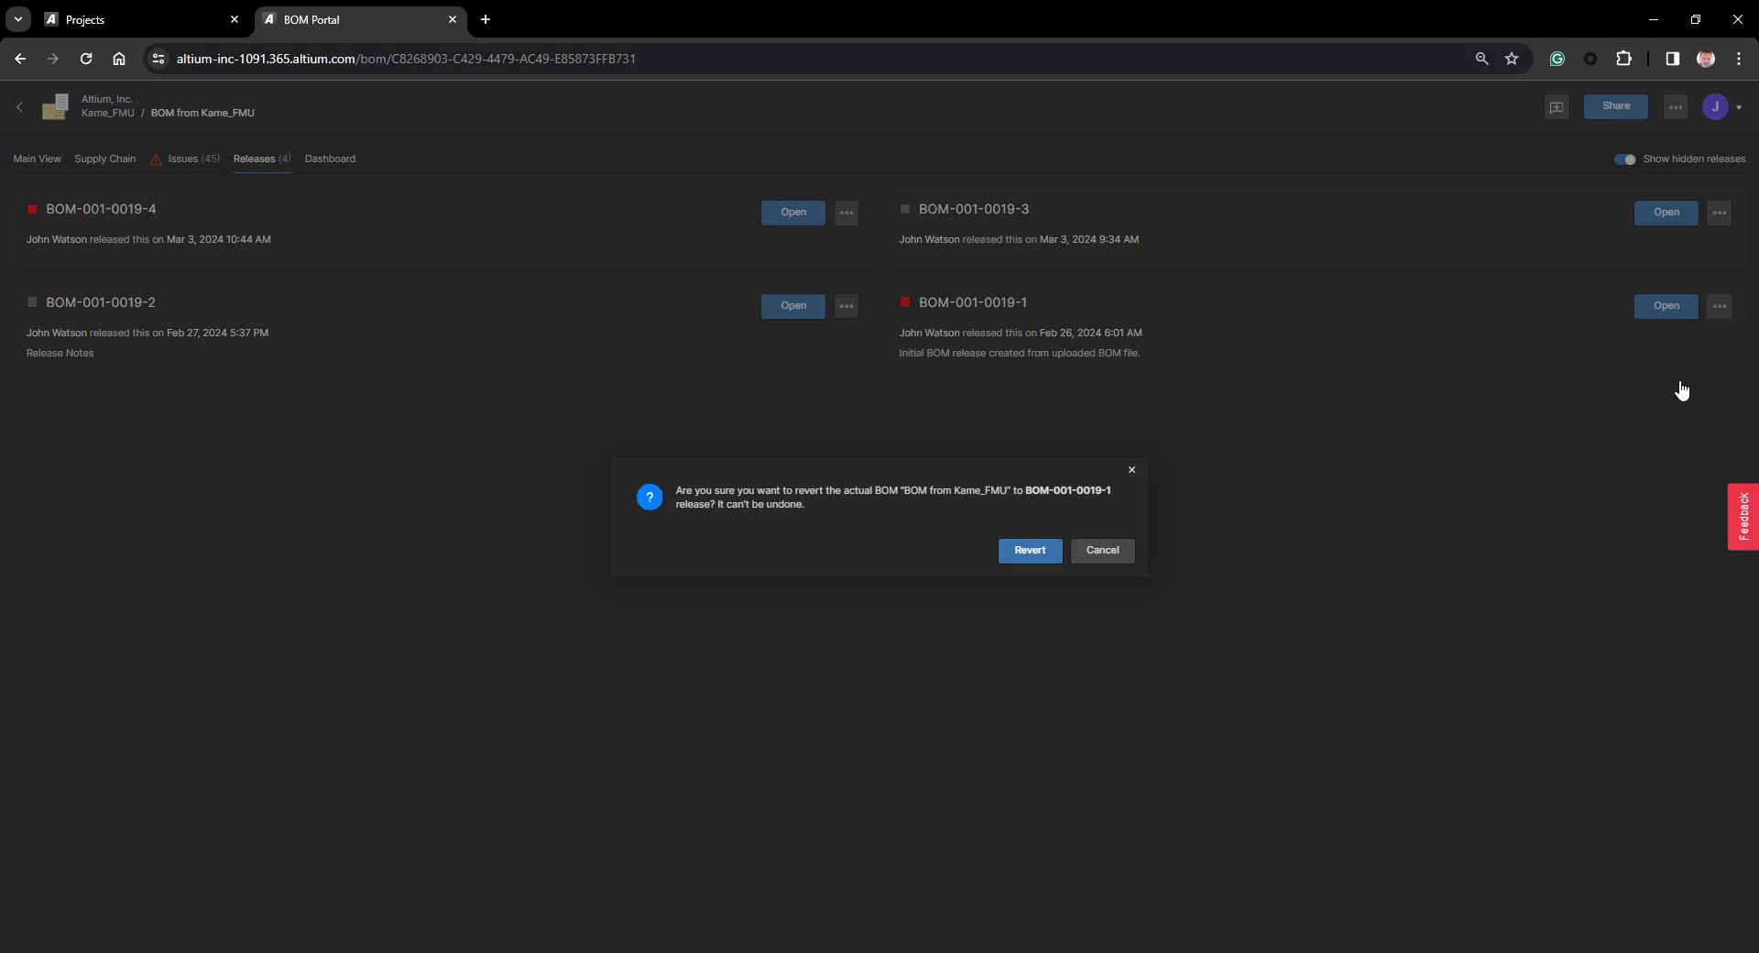
{"action": "left_click", "coordinate": [1032, 551]}
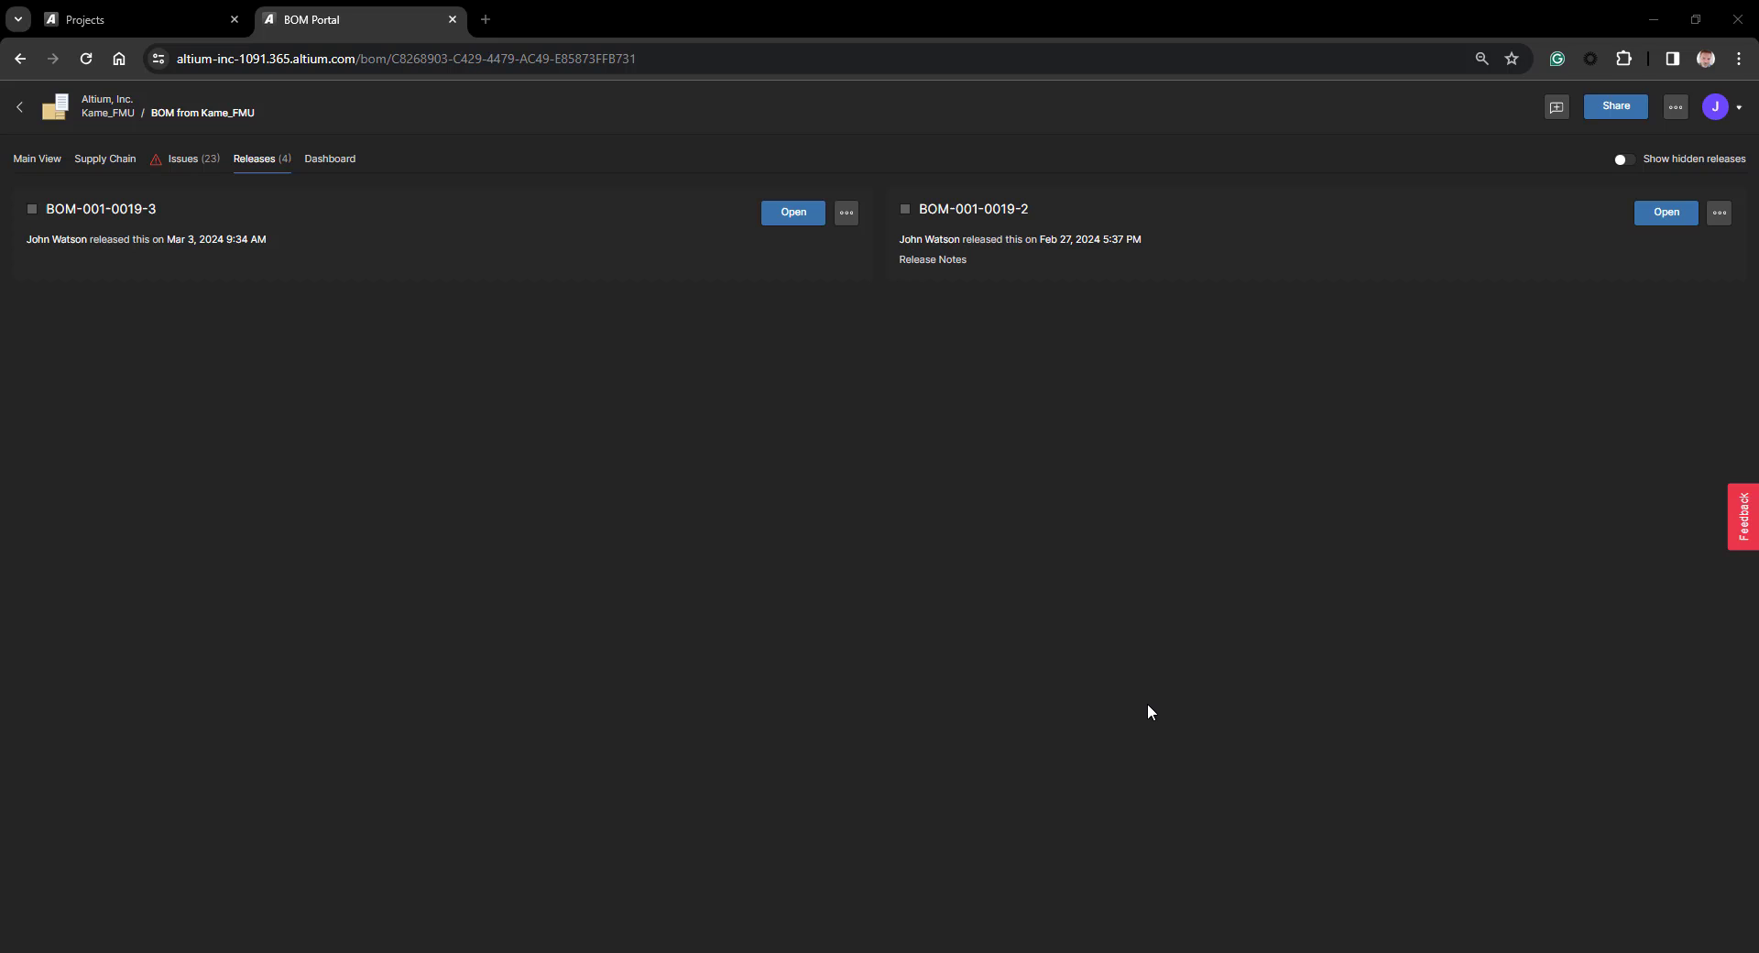
Compare release BOM-001-0019-3 against BOM-001-0019-2 in a new BOM Compare tab
{"action": "left_click", "coordinate": [846, 213]}
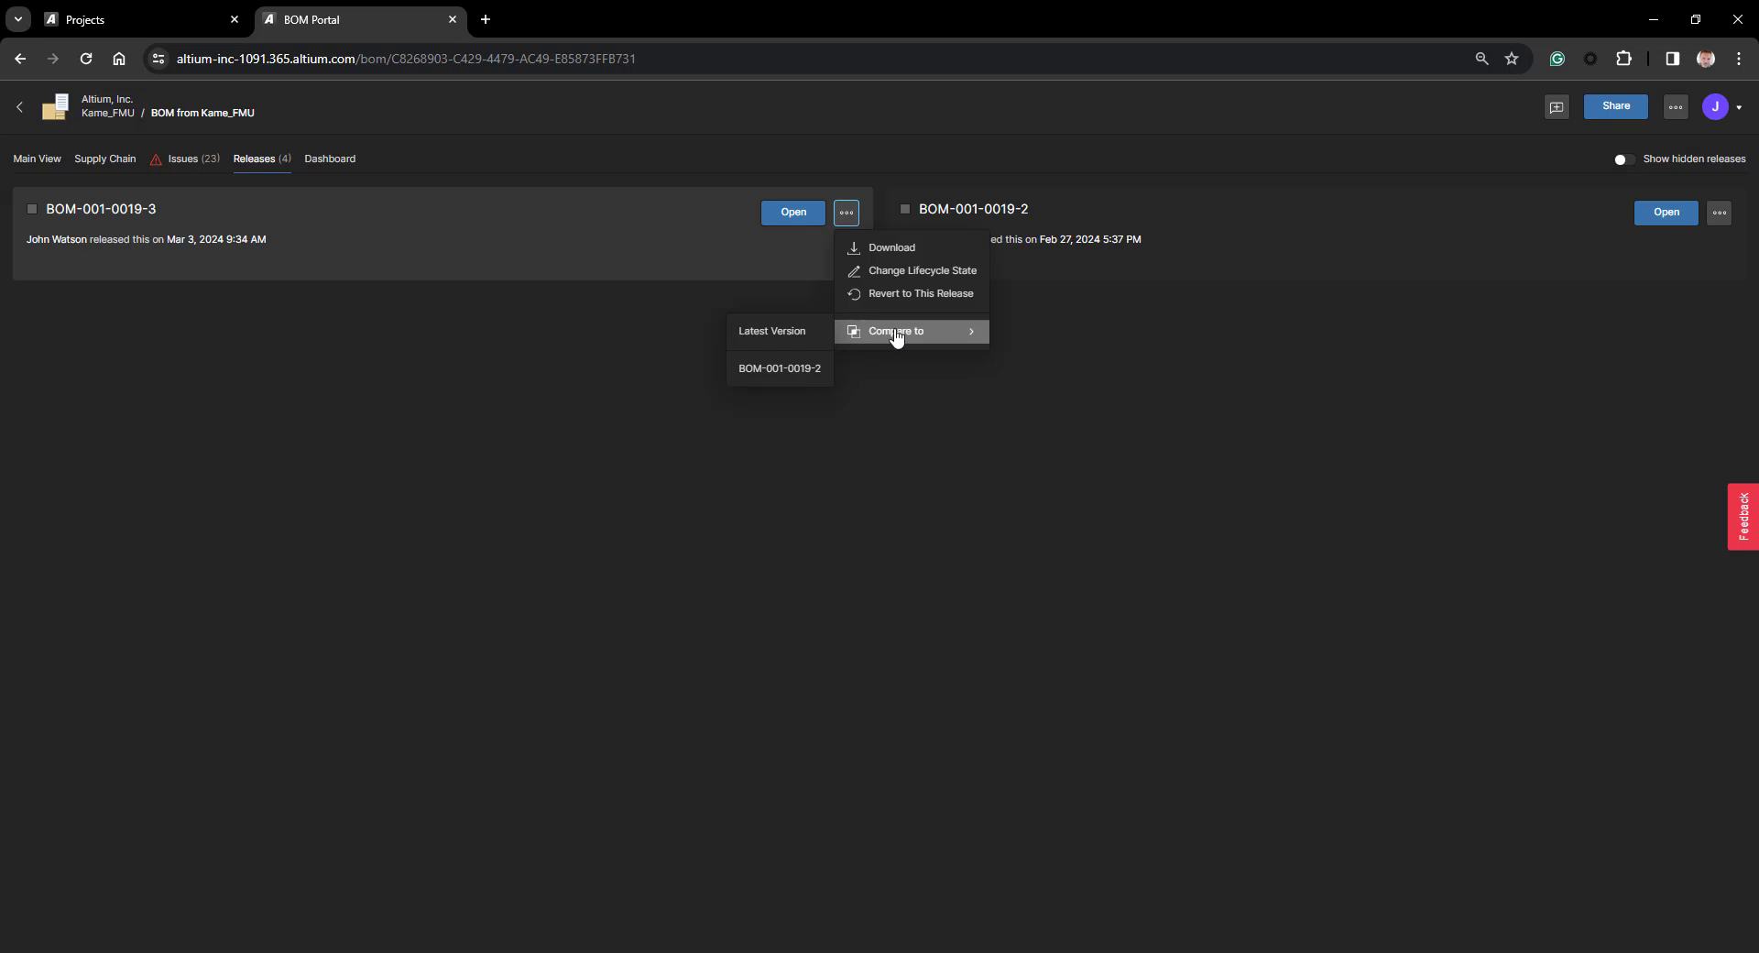
{"action": "left_click", "coordinate": [779, 369]}
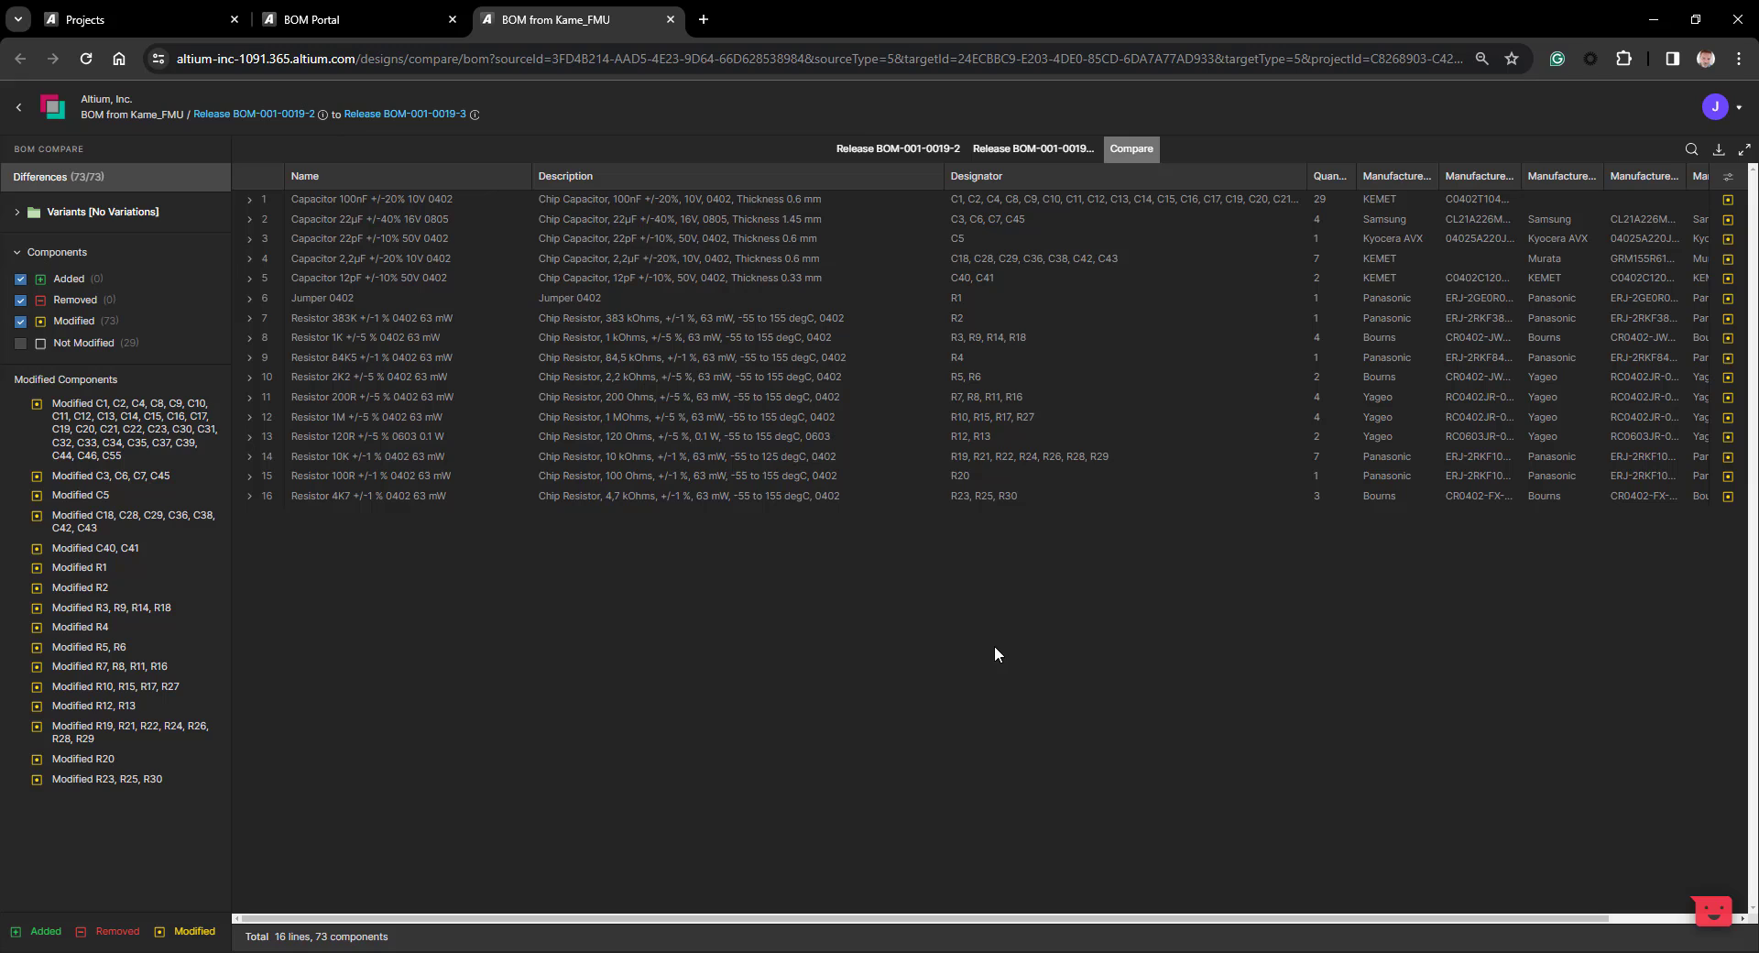